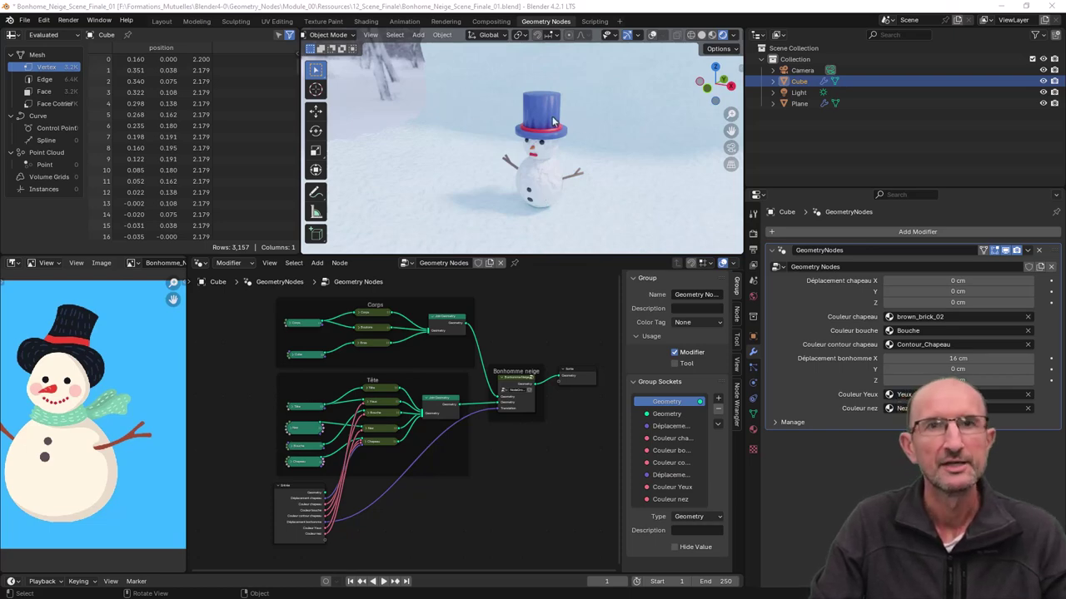
Step: Zoom the node editor in and out to survey the Geometry Nodes tree
{"action": "scroll", "coordinate": [417, 349], "scroll_direction": "up", "scroll_amount": 2}
{"action": "scroll", "coordinate": [417, 349], "scroll_direction": "up", "scroll_amount": 1}
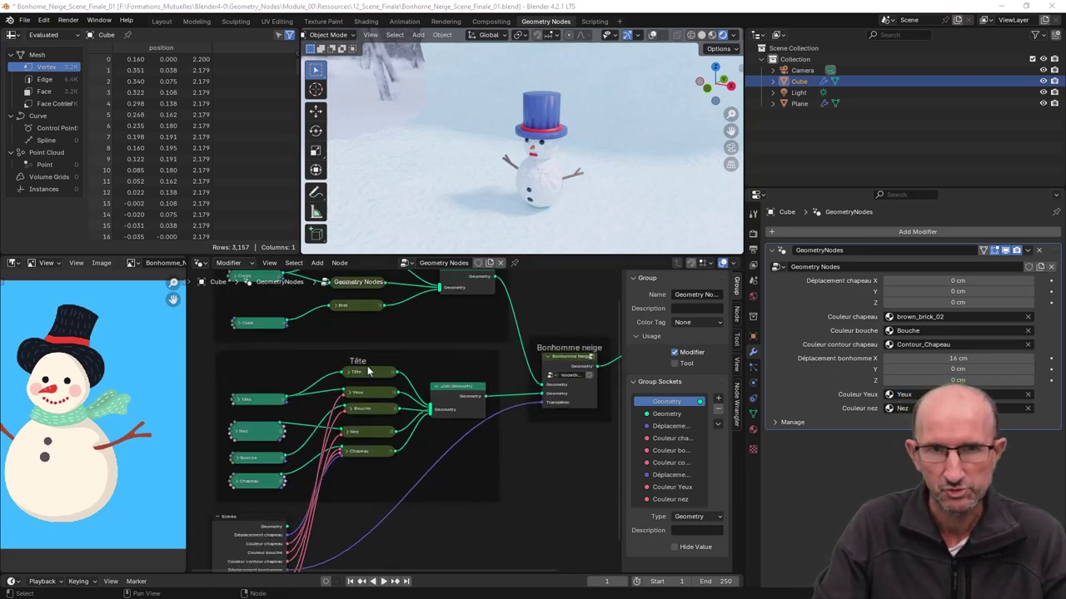
{"action": "scroll", "coordinate": [416, 354], "scroll_direction": "down", "scroll_amount": 2}
{"action": "scroll", "coordinate": [433, 349], "scroll_direction": "down", "scroll_amount": 1}
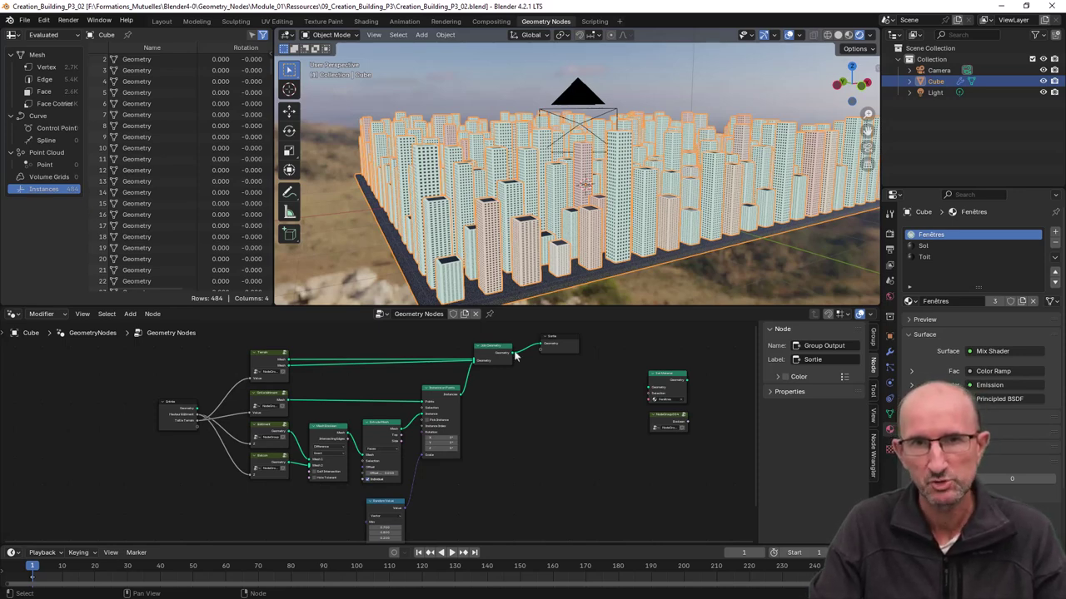
Step: Set the city's Hauteur Bâtiment to 1.590 and Taille Terrain to about 548 cm
{"action": "mouse_move", "coordinate": [513, 242]}
{"action": "middle_mouse_down"}
{"action": "mouse_move", "coordinate": [537, 244]}
{"action": "mouse_move", "coordinate": [609, 205]}
{"action": "middle_mouse_up"}
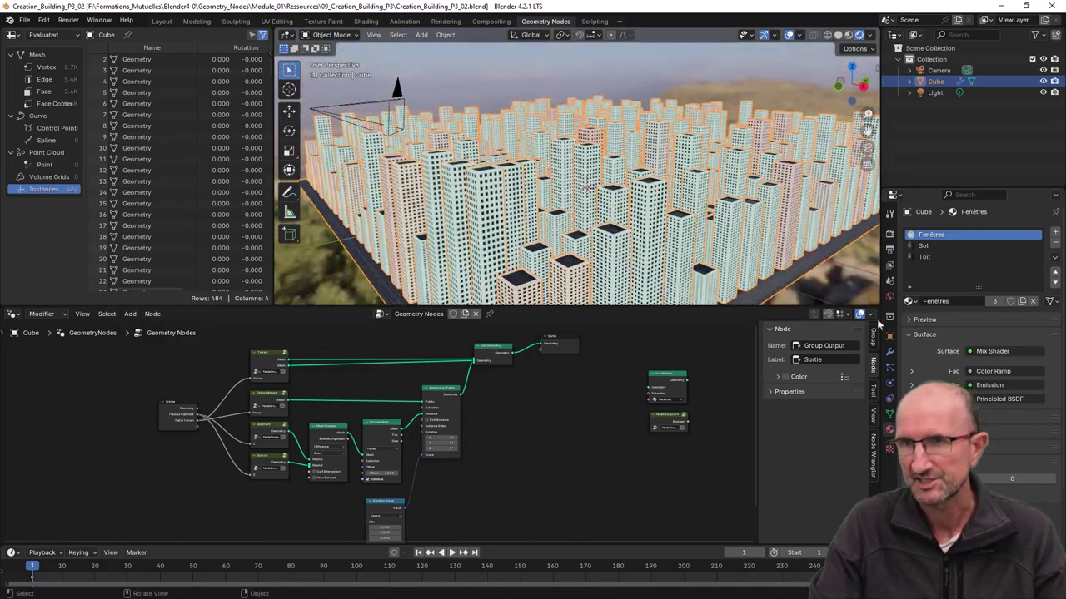
{"action": "left_click", "coordinate": [888, 352]}
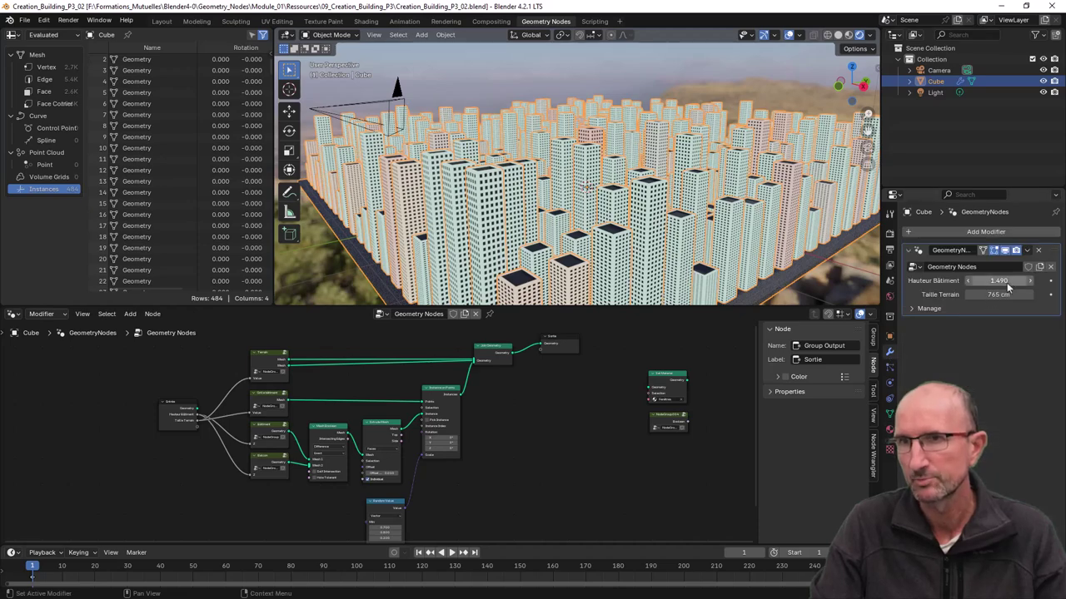
{"action": "mouse_move", "coordinate": [998, 280]}
{"action": "left_mouse_down"}
{"action": "mouse_move", "coordinate": [957, 280]}
{"action": "mouse_move", "coordinate": [1007, 294]}
{"action": "mouse_move", "coordinate": [957, 294]}
{"action": "left_mouse_up"}
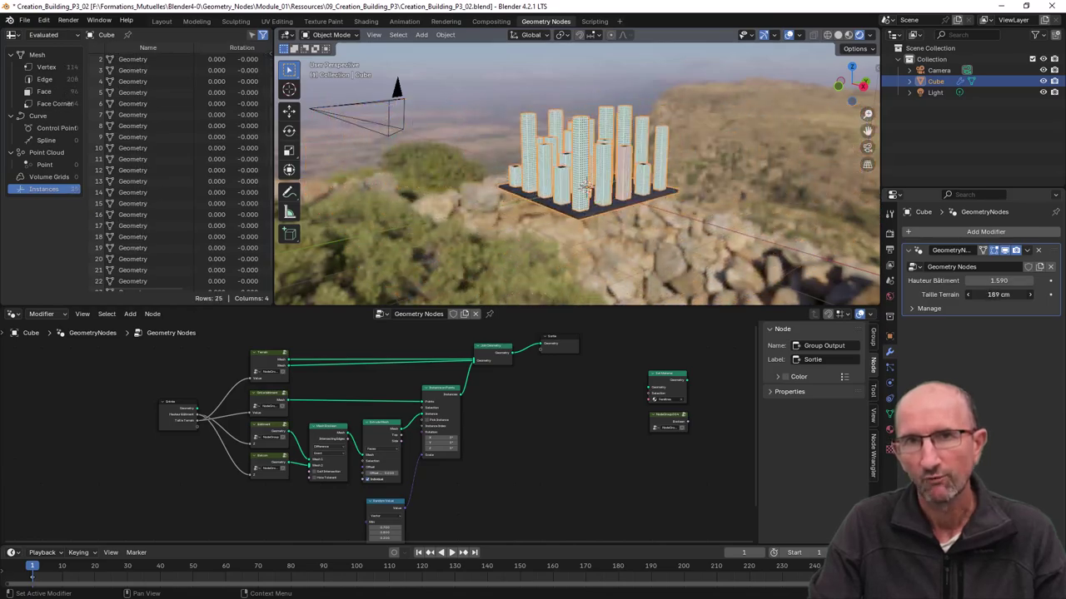
{"action": "mouse_move", "coordinate": [999, 294]}
{"action": "left_mouse_down"}
{"action": "mouse_move", "coordinate": [1041, 294]}
{"action": "mouse_move", "coordinate": [957, 294]}
{"action": "left_mouse_up"}
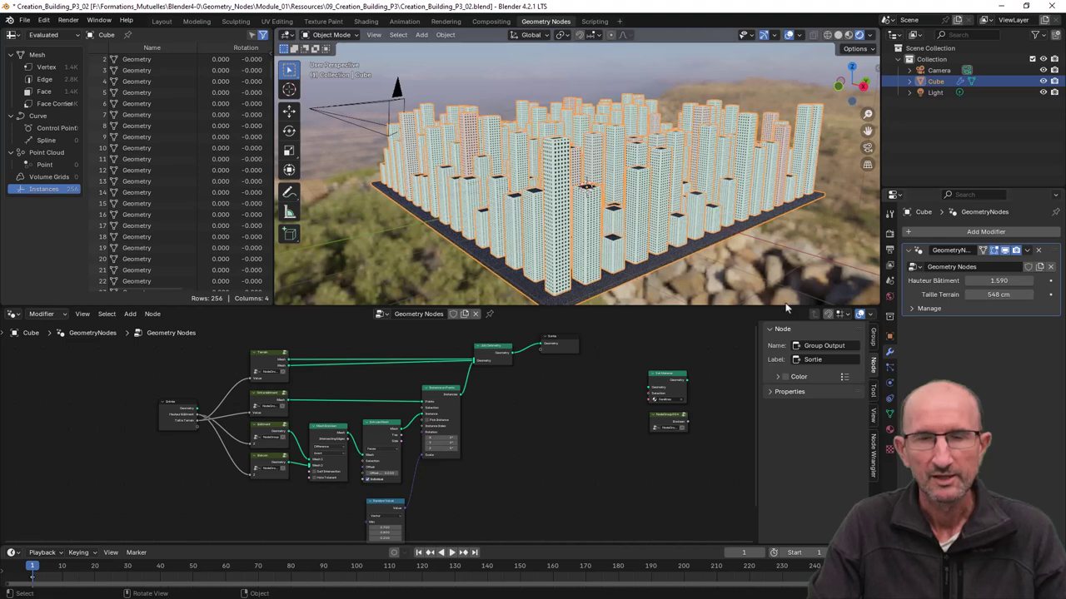
{"action": "scroll", "coordinate": [523, 406], "scroll_direction": "up", "scroll_amount": 2}
{"action": "scroll", "coordinate": [524, 407], "scroll_direction": "down", "scroll_amount": 2}
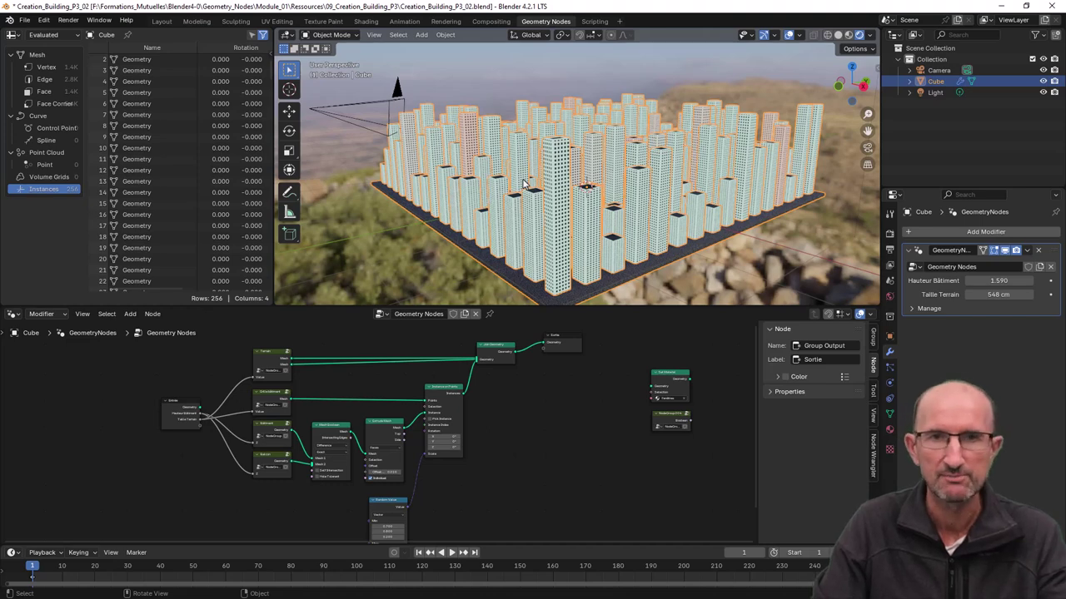
Step: Go to the Layout workspace and browse the Add menu without adding anything
{"action": "left_click", "coordinate": [166, 23]}
{"action": "key", "text": "shift+a"}
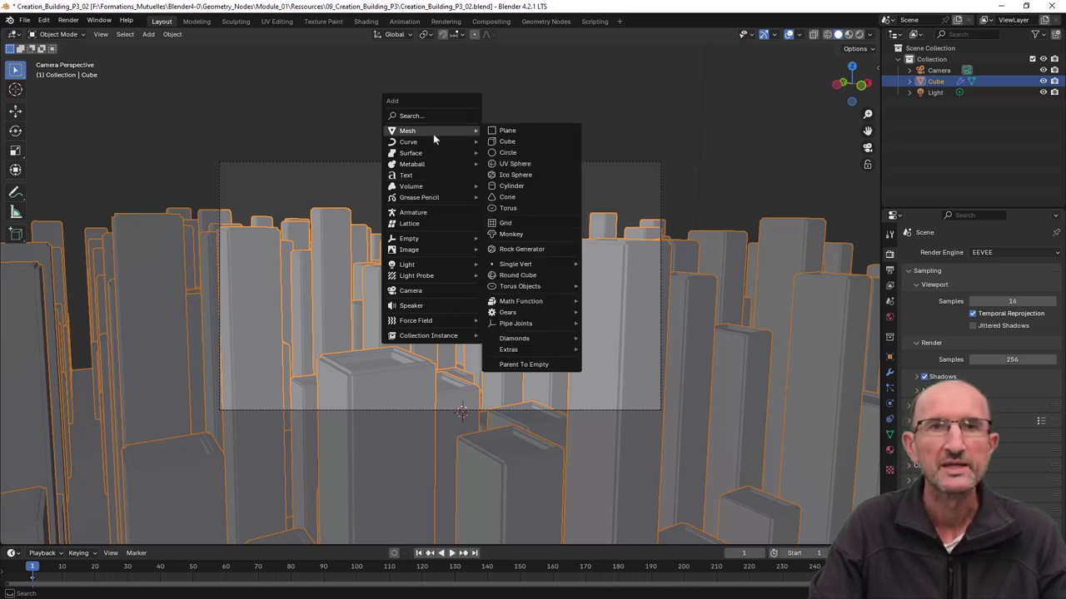
{"action": "mouse_move", "coordinate": [408, 142]}
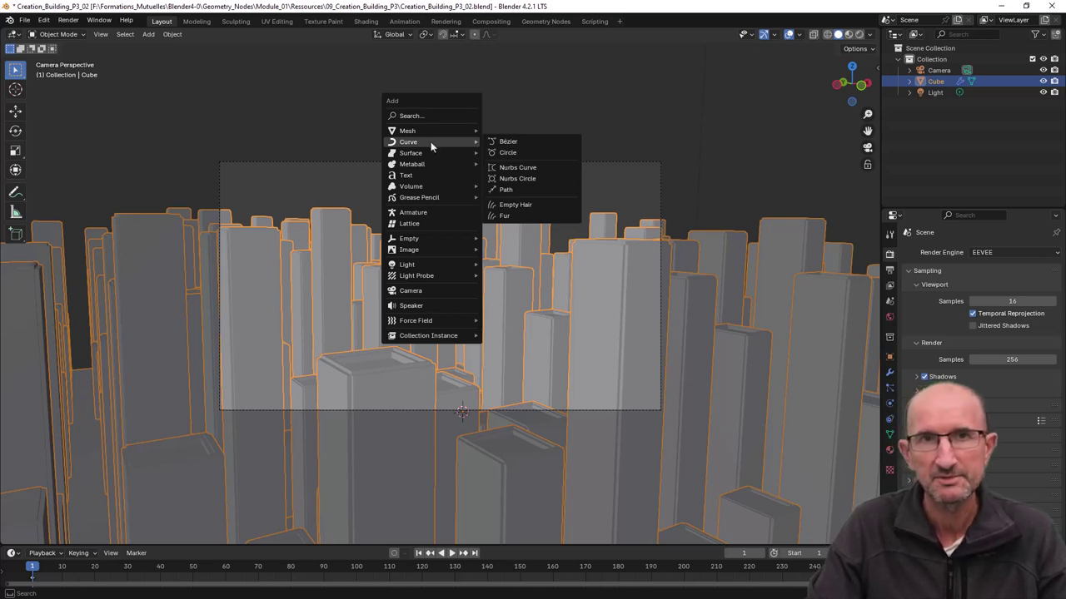
{"action": "key", "text": "Escape"}
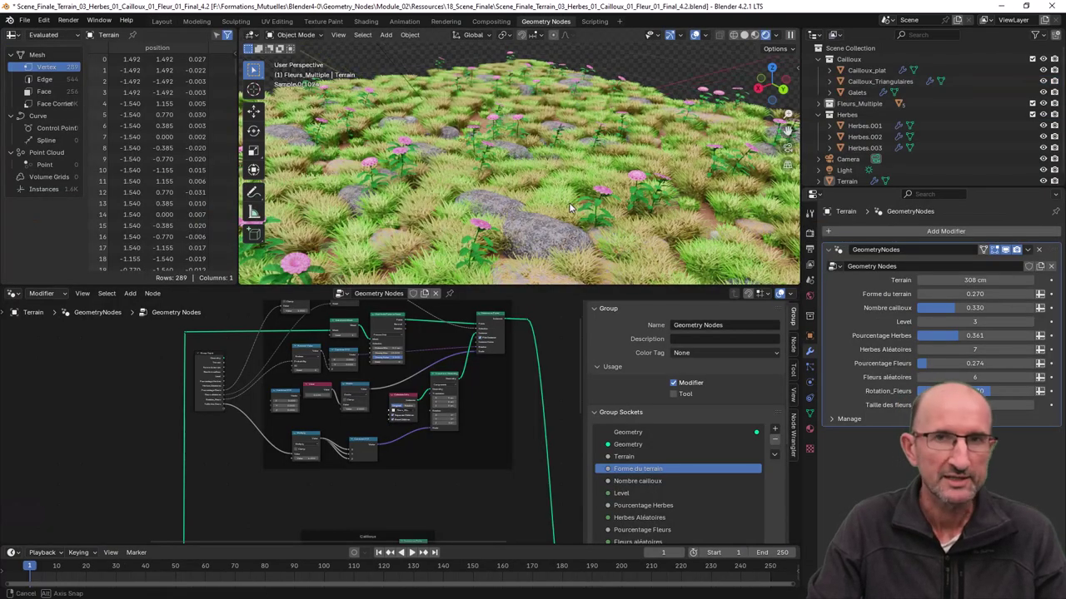
Step: Orbit around the grassy terrain, selecting and then deselecting the Terrain object
{"action": "mouse_move", "coordinate": [571, 208]}
{"action": "middle_mouse_down"}
{"action": "mouse_move", "coordinate": [552, 190]}
{"action": "mouse_move", "coordinate": [569, 142]}
{"action": "mouse_move", "coordinate": [532, 171]}
{"action": "middle_mouse_up"}
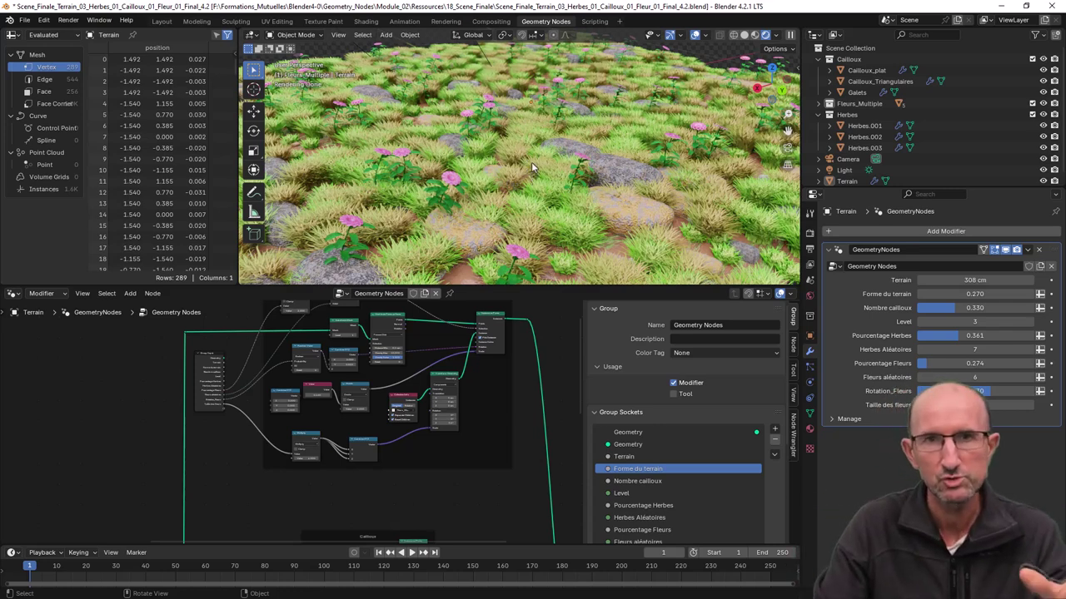
{"action": "left_click", "coordinate": [613, 173]}
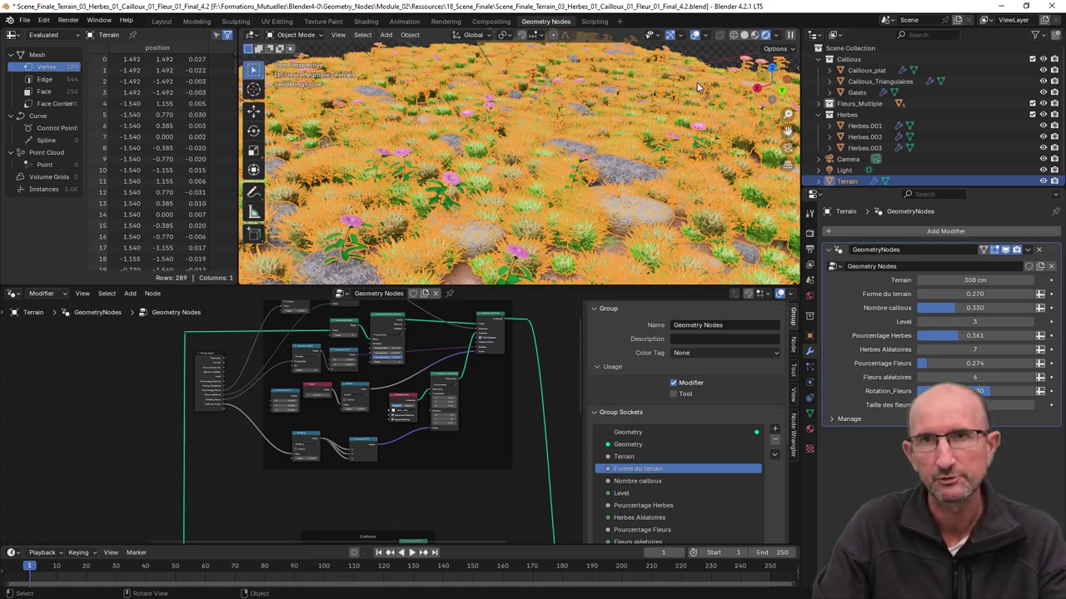
{"action": "key", "text": "alt+a"}
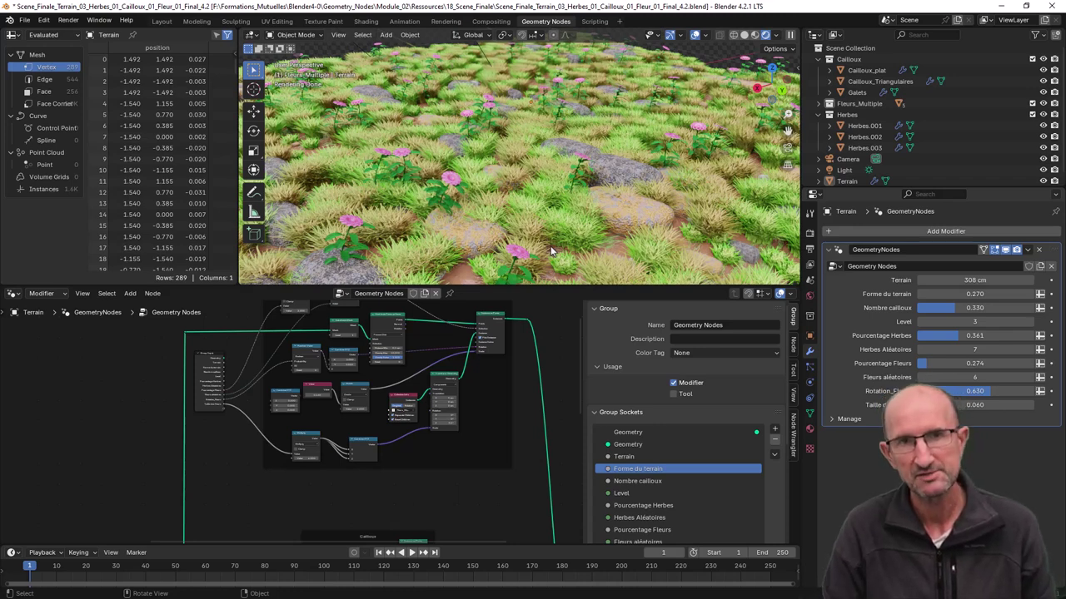
Step: Zoom through the terrain's node tree, bringing the Group Input node into close view
{"action": "scroll", "coordinate": [217, 381], "scroll_direction": "up", "scroll_amount": 3}
{"action": "scroll", "coordinate": [214, 377], "scroll_direction": "up", "scroll_amount": 2}
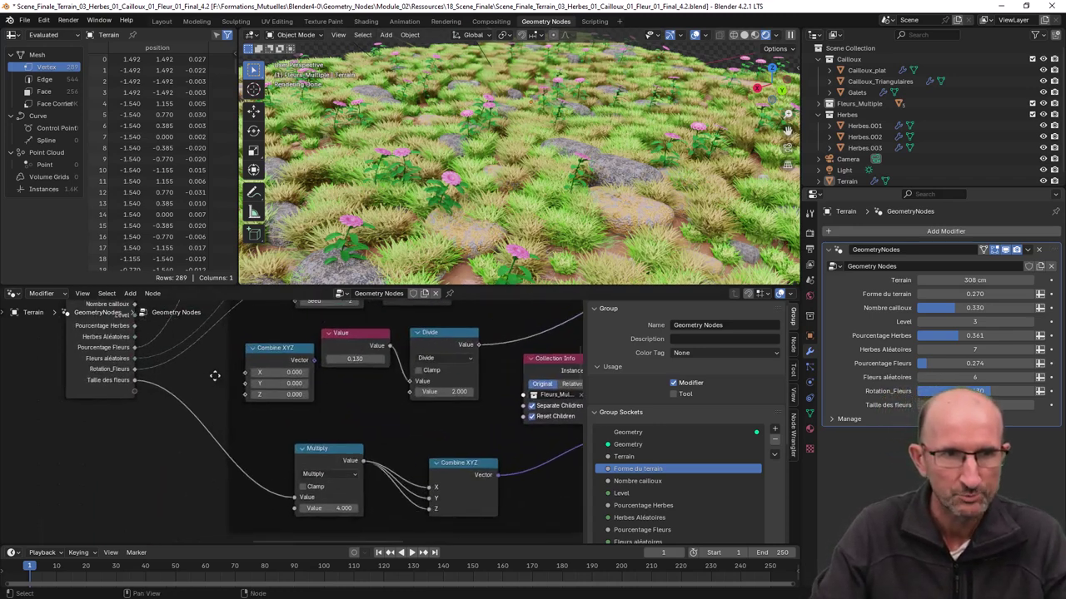
{"action": "middle_click_drag", "start_coordinate": [215, 377], "coordinate": [250, 447]}
{"action": "scroll", "coordinate": [249, 446], "scroll_direction": "up", "scroll_amount": 2}
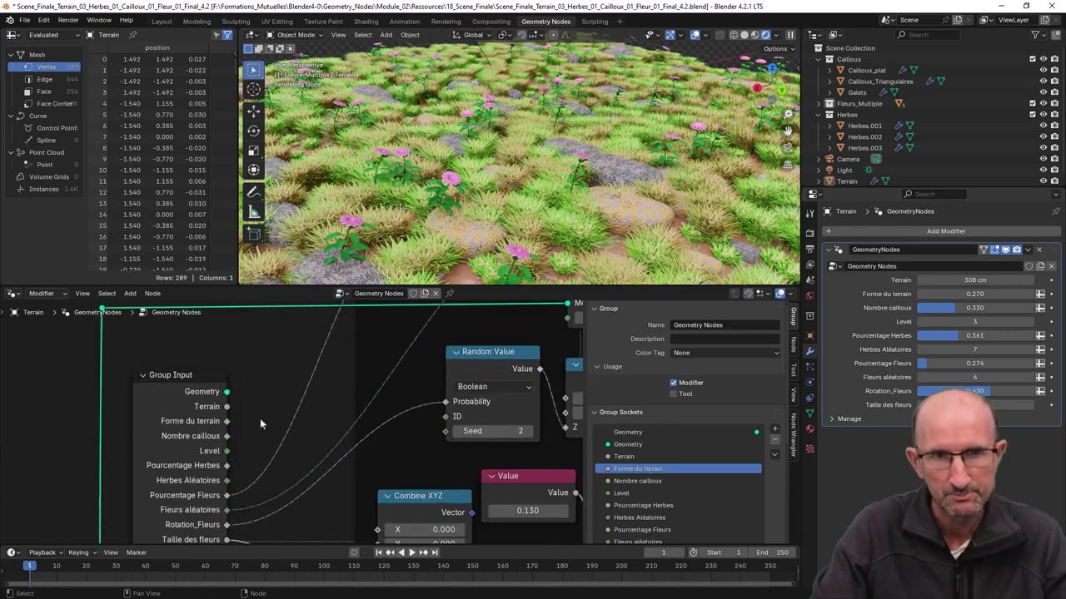
{"action": "scroll", "coordinate": [259, 418], "scroll_direction": "down", "scroll_amount": 3}
{"action": "scroll", "coordinate": [283, 416], "scroll_direction": "down", "scroll_amount": 1}
{"action": "scroll", "coordinate": [300, 416], "scroll_direction": "down", "scroll_amount": 1}
{"action": "scroll", "coordinate": [316, 416], "scroll_direction": "down", "scroll_amount": 1}
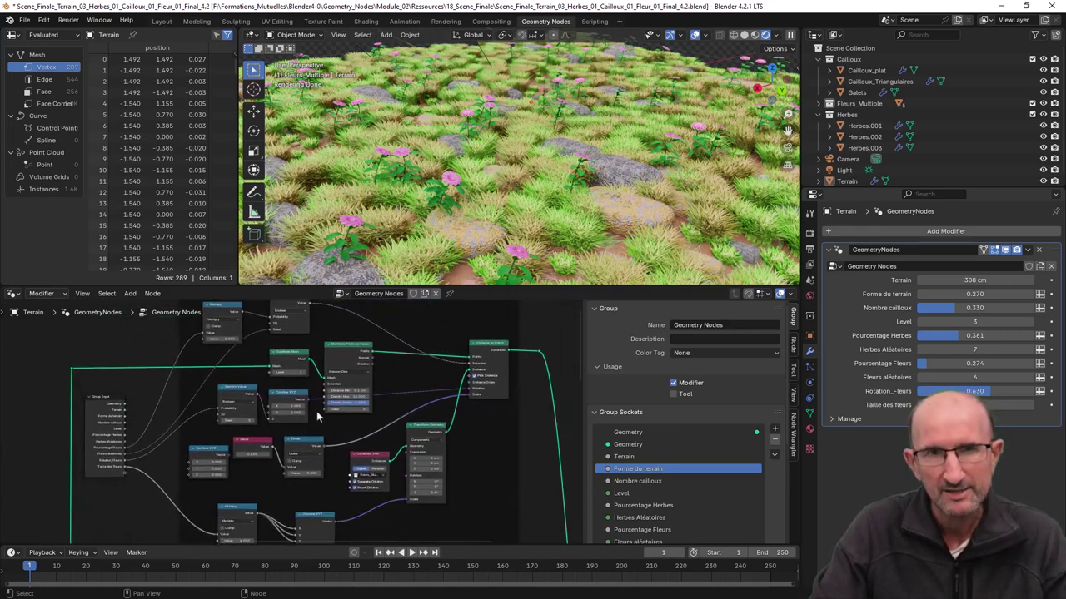
{"action": "scroll", "coordinate": [333, 400], "scroll_direction": "down", "scroll_amount": 1}
{"action": "scroll", "coordinate": [358, 375], "scroll_direction": "down", "scroll_amount": 1}
{"action": "scroll", "coordinate": [383, 350], "scroll_direction": "down", "scroll_amount": 1}
{"action": "scroll", "coordinate": [419, 315], "scroll_direction": "down", "scroll_amount": 2}
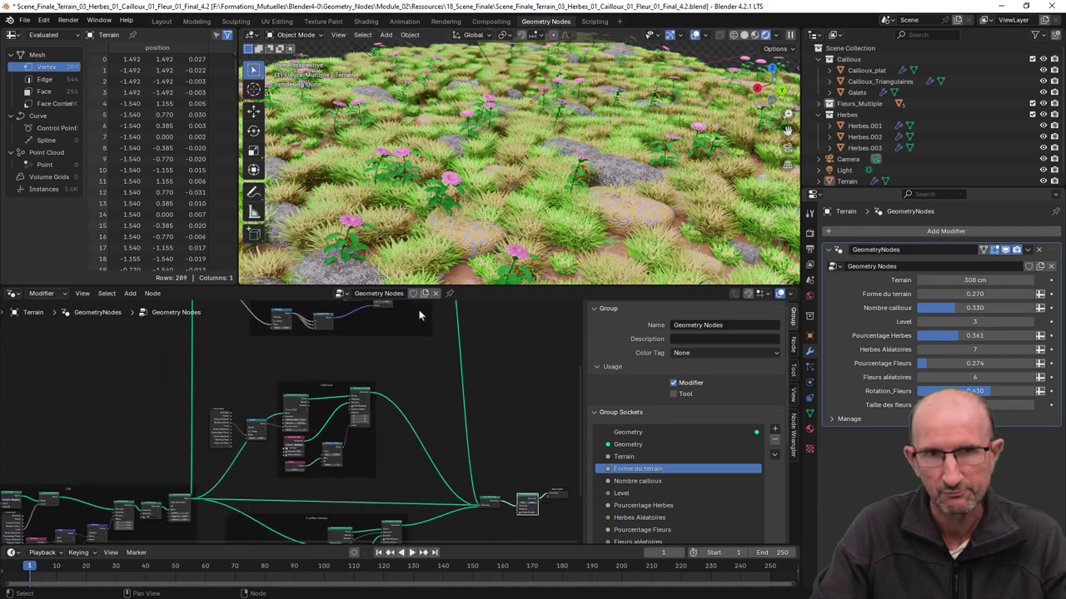
{"action": "scroll", "coordinate": [442, 449], "scroll_direction": "up", "scroll_amount": 1}
{"action": "scroll", "coordinate": [492, 416], "scroll_direction": "up", "scroll_amount": 2}
Step: Maximize the node editor to inspect the lower frames, then show Cailloux_plat's Cailloux_Plats group
{"action": "key", "text": "ctrl+space"}
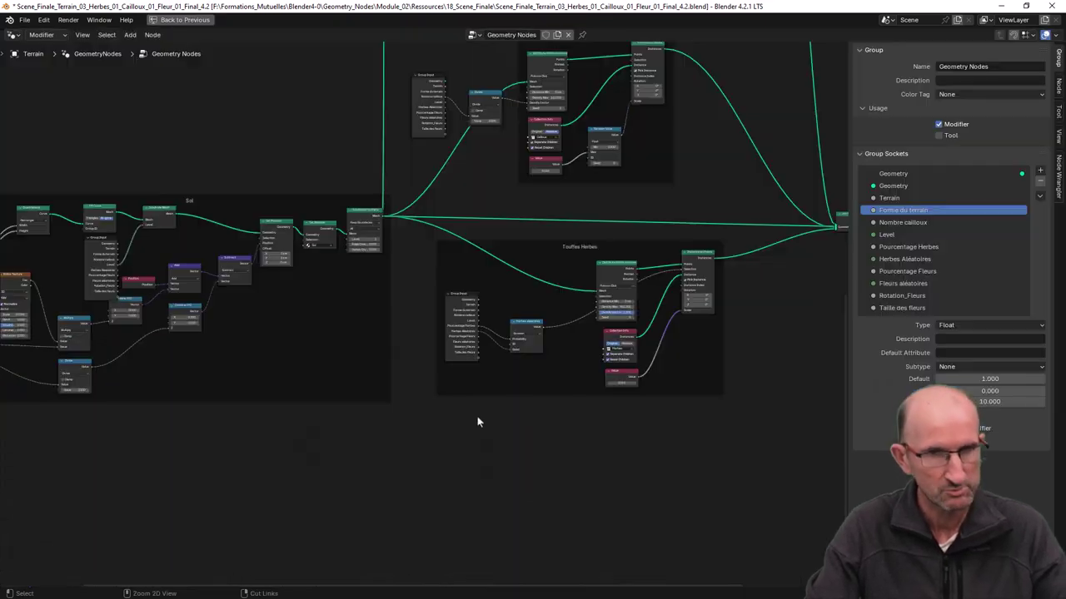
{"action": "scroll", "coordinate": [477, 422], "scroll_direction": "down", "scroll_amount": 2}
{"action": "scroll", "coordinate": [622, 161], "scroll_direction": "down", "scroll_amount": 2}
{"action": "middle_click_drag", "start_coordinate": [622, 162], "coordinate": [605, 238]}
{"action": "scroll", "coordinate": [601, 238], "scroll_direction": "up", "scroll_amount": 2}
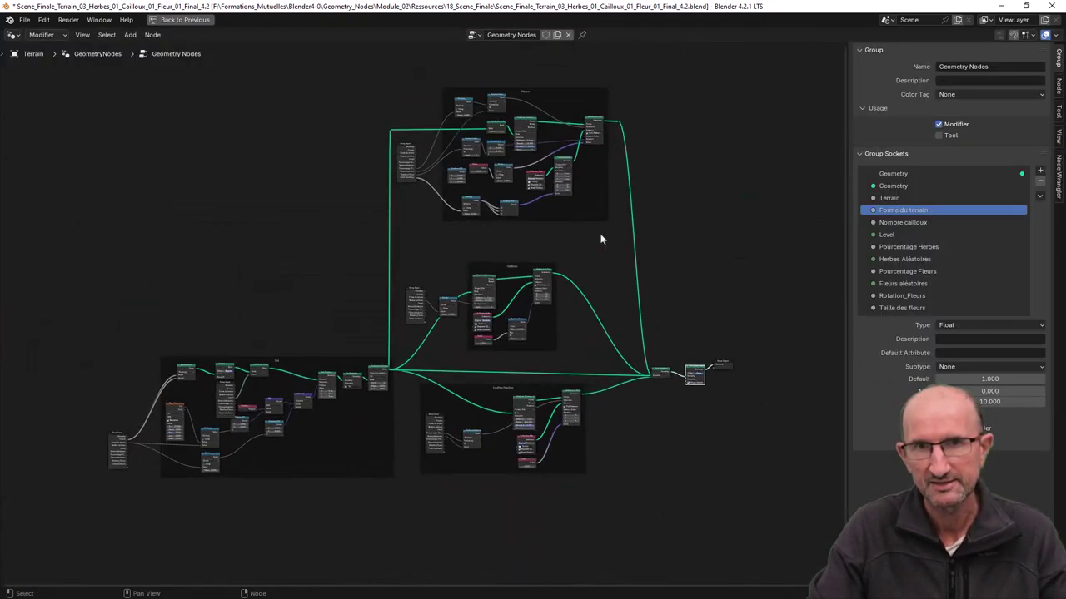
{"action": "scroll", "coordinate": [600, 239], "scroll_direction": "up", "scroll_amount": 1}
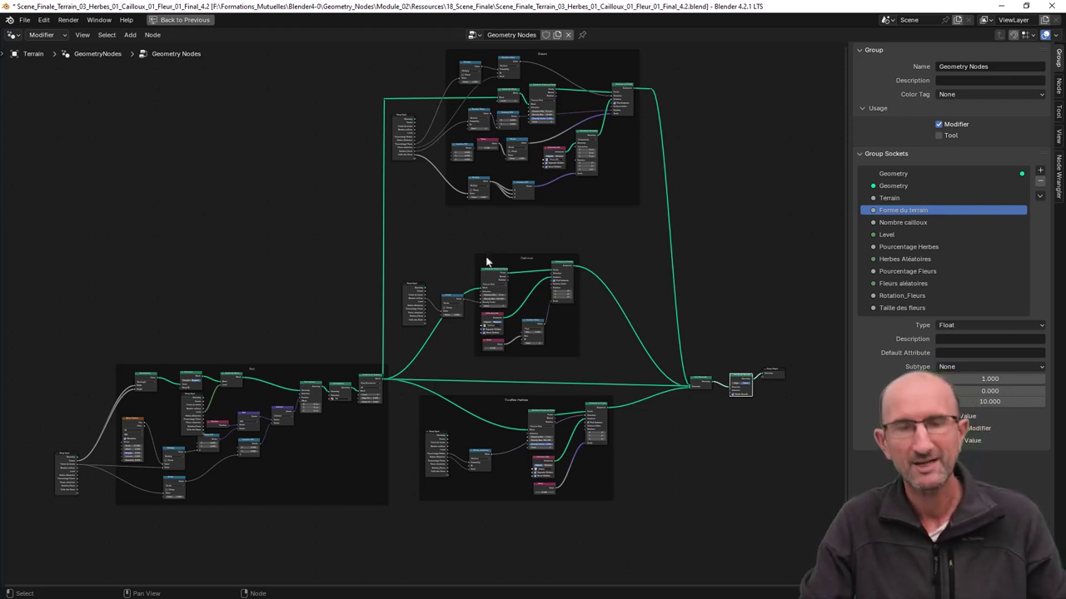
{"action": "key", "text": "ctrl+space"}
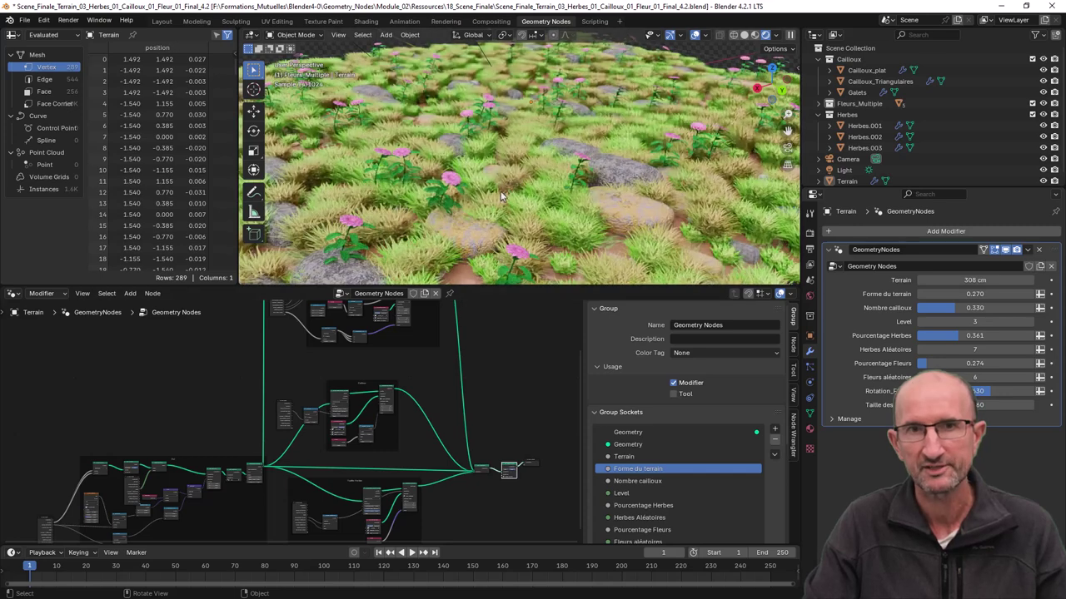
{"action": "left_click", "coordinate": [859, 72]}
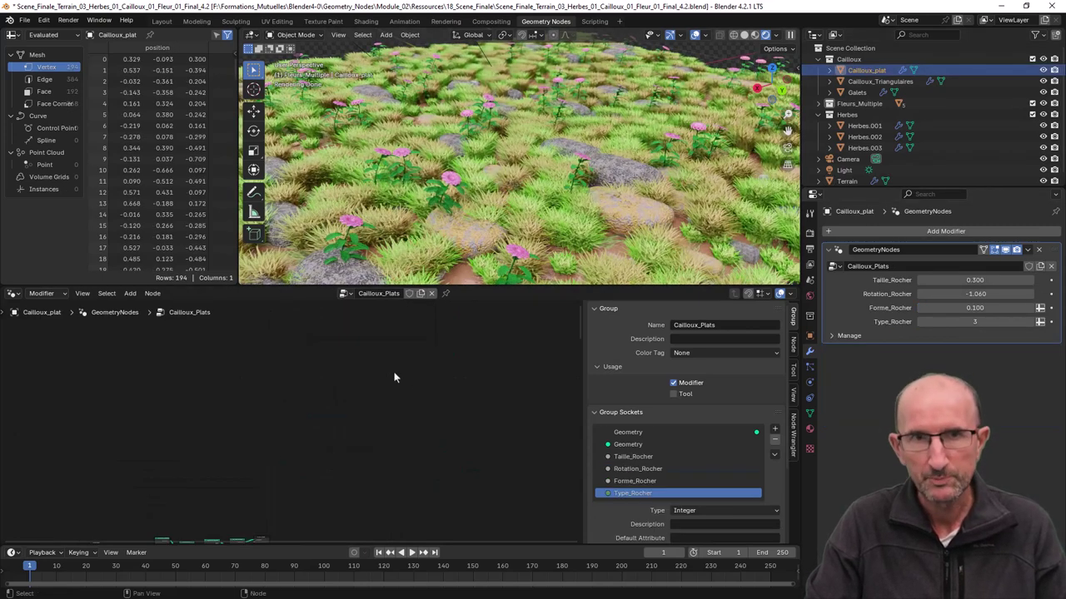
Step: Frame all nodes, then display Herbes.001's Geometry Nodes.001 setup with Densité 9.790 and Hauteur Herbes 1.240
{"action": "left_click", "coordinate": [83, 293]}
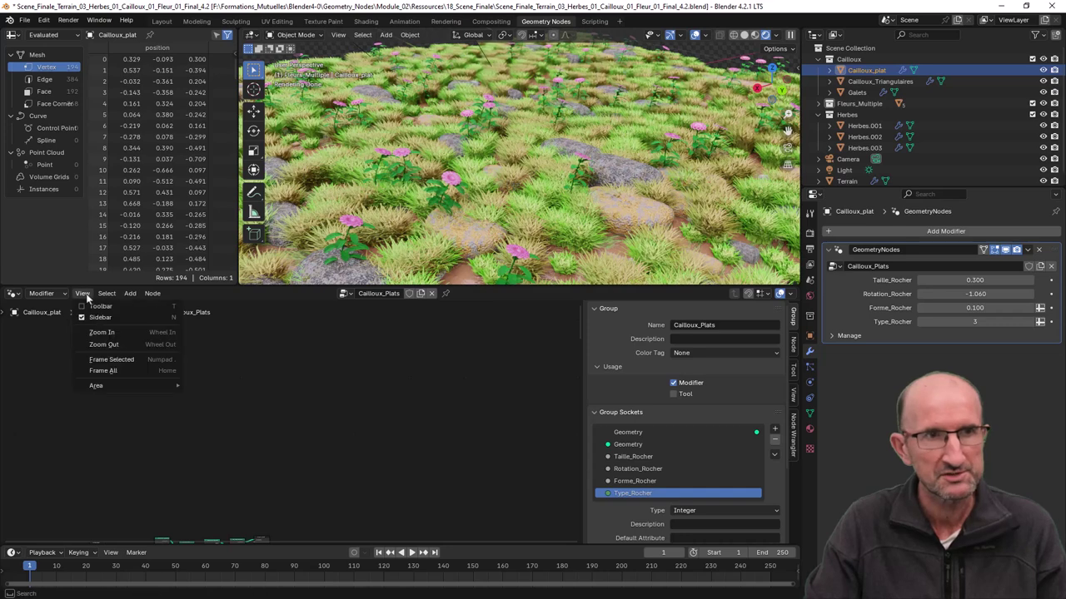
{"action": "left_click", "coordinate": [104, 377]}
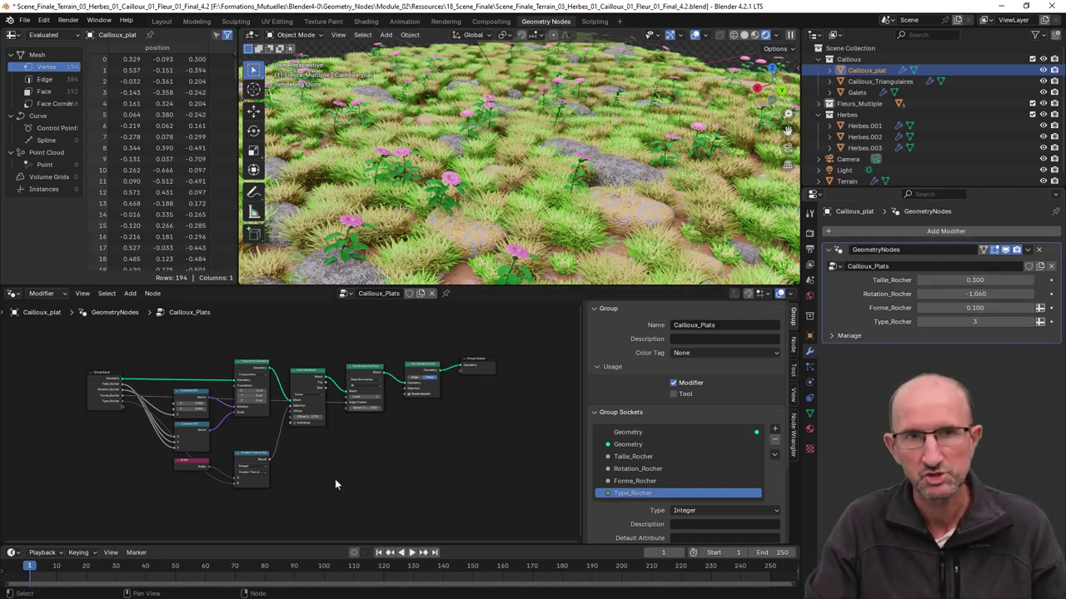
{"action": "scroll", "coordinate": [309, 488], "scroll_direction": "up", "scroll_amount": 2}
{"action": "scroll", "coordinate": [341, 473], "scroll_direction": "up", "scroll_amount": 2}
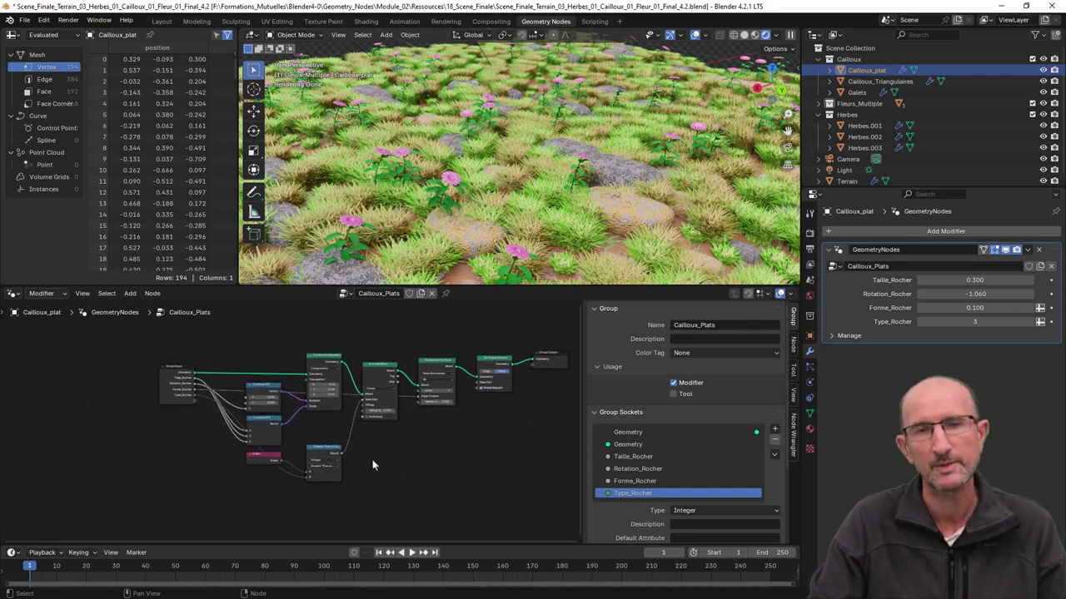
{"action": "scroll", "coordinate": [372, 458], "scroll_direction": "up", "scroll_amount": 1}
{"action": "scroll", "coordinate": [428, 459], "scroll_direction": "down", "scroll_amount": 1}
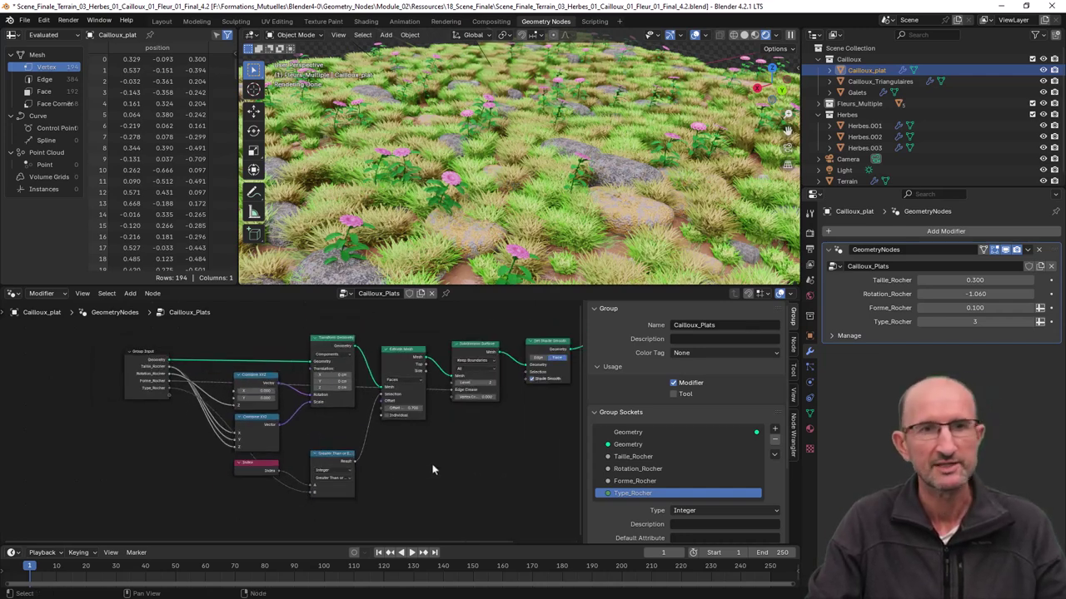
{"action": "scroll", "coordinate": [430, 464], "scroll_direction": "down", "scroll_amount": 1}
{"action": "key", "text": "Home"}
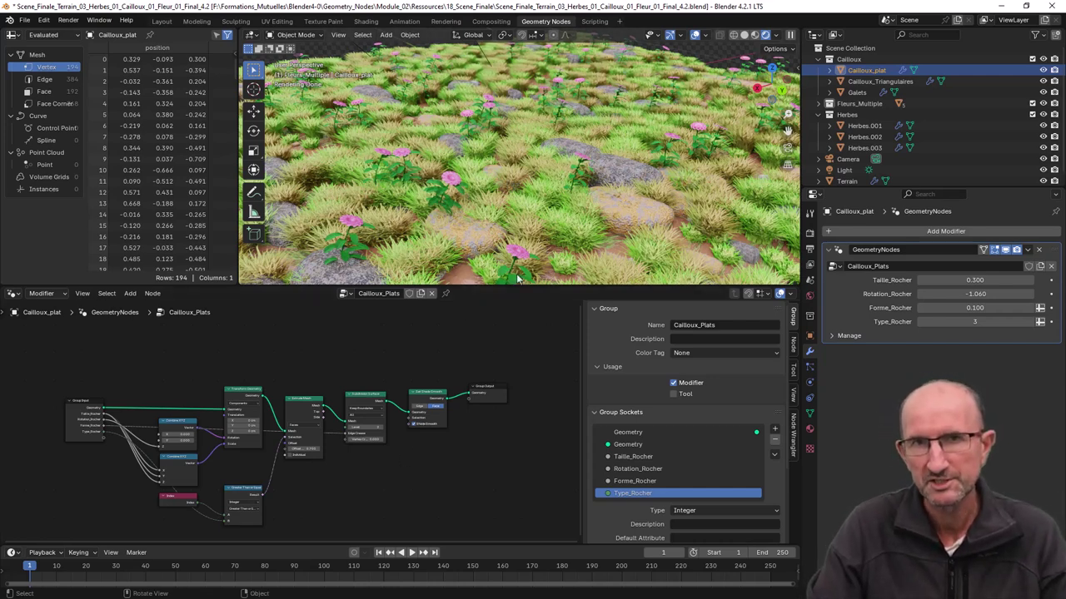
{"action": "left_click", "coordinate": [864, 125]}
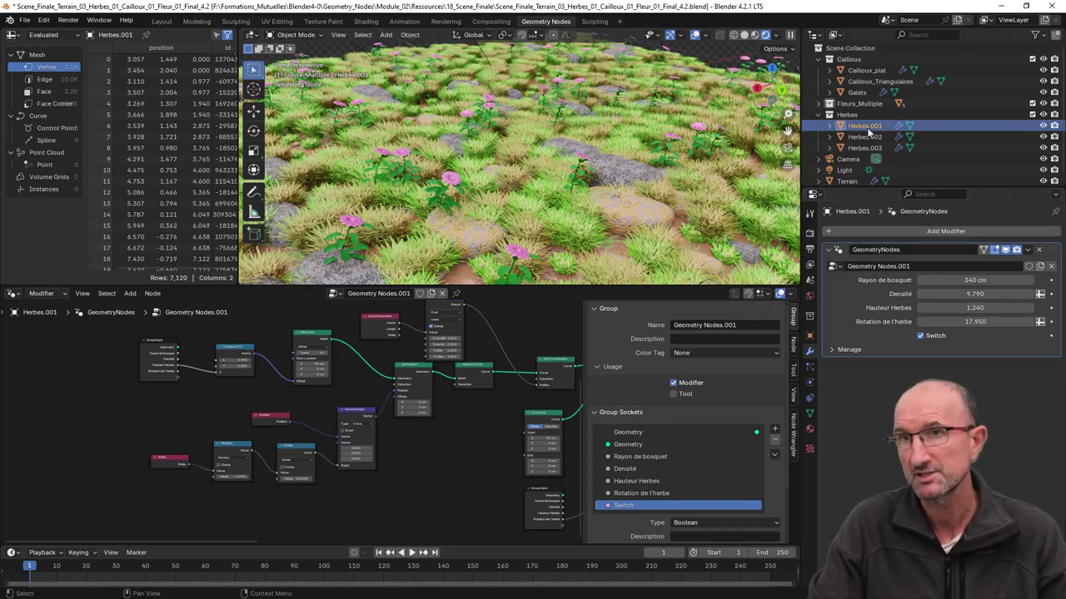
Step: Select Herbes.002 then Herbes.003, toggling Switch off for dry grass and back on
{"action": "left_click", "coordinate": [862, 137]}
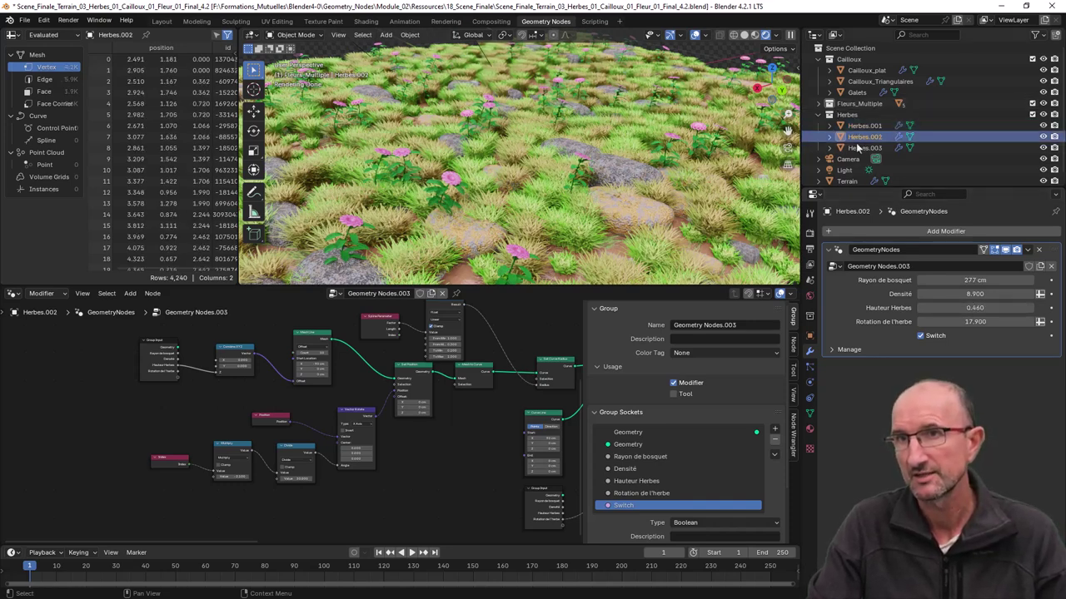
{"action": "left_click", "coordinate": [862, 147]}
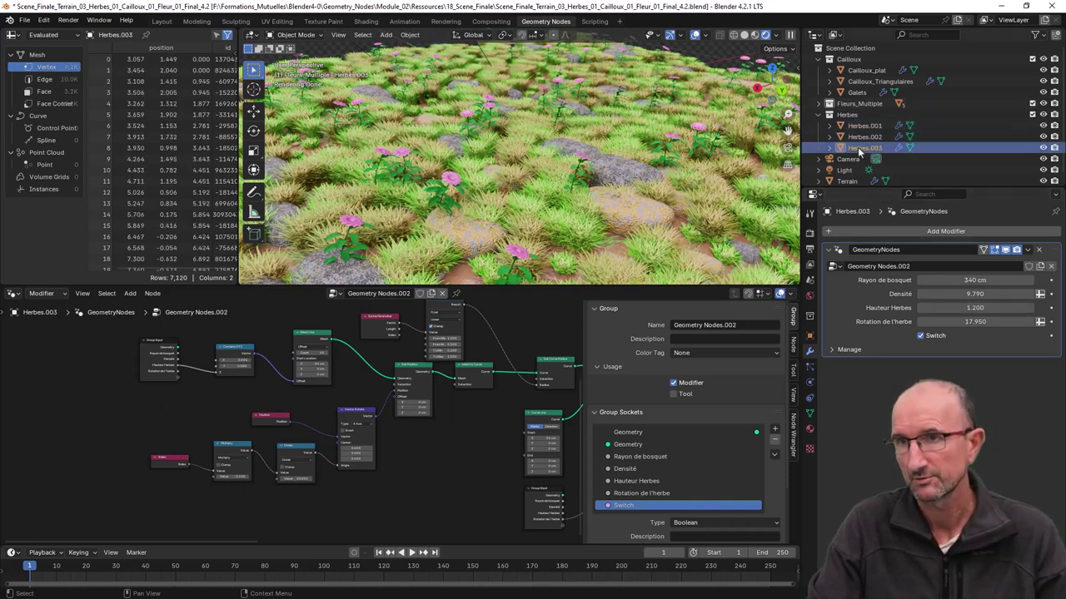
{"action": "left_click", "coordinate": [920, 335]}
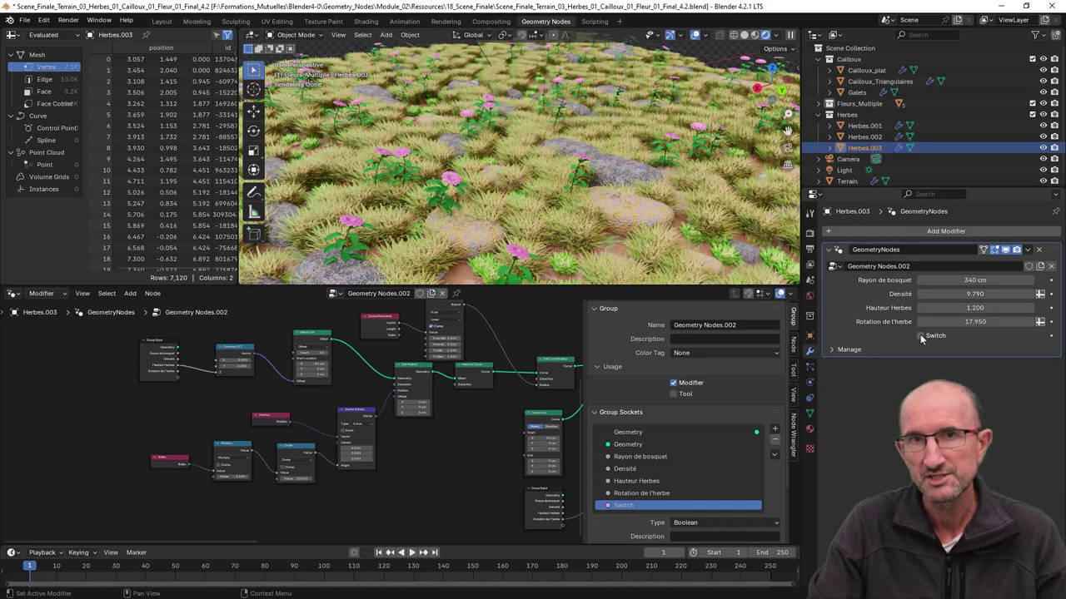
{"action": "left_click", "coordinate": [920, 334]}
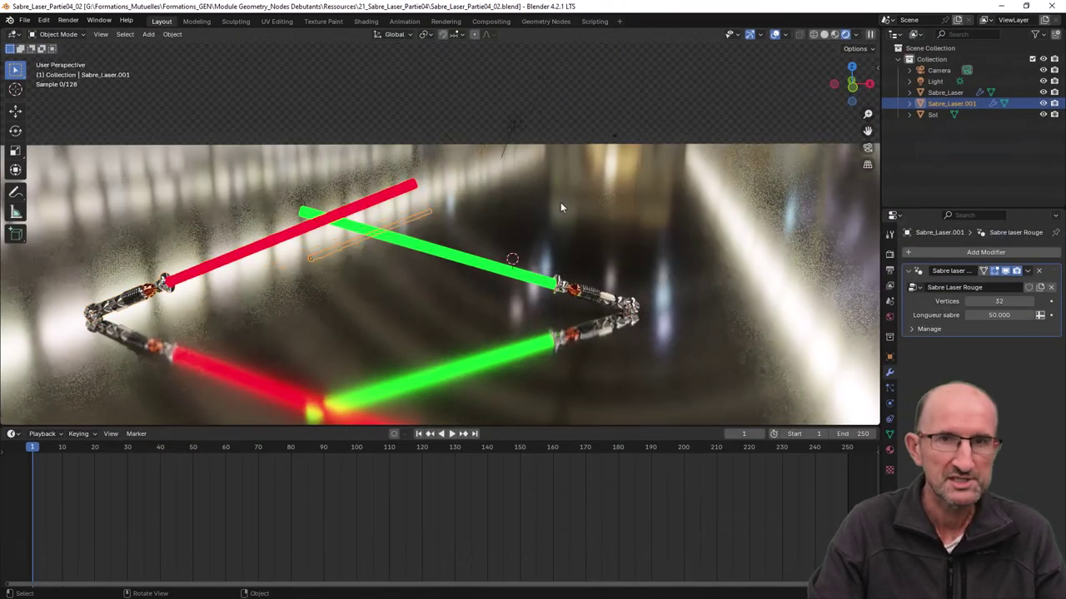
Step: Orbit around the crossed lightsabers, then show the 'Sabre Laser Rouge' Geometry Nodes group
{"action": "middle_click_drag", "start_coordinate": [560, 203], "coordinate": [563, 213]}
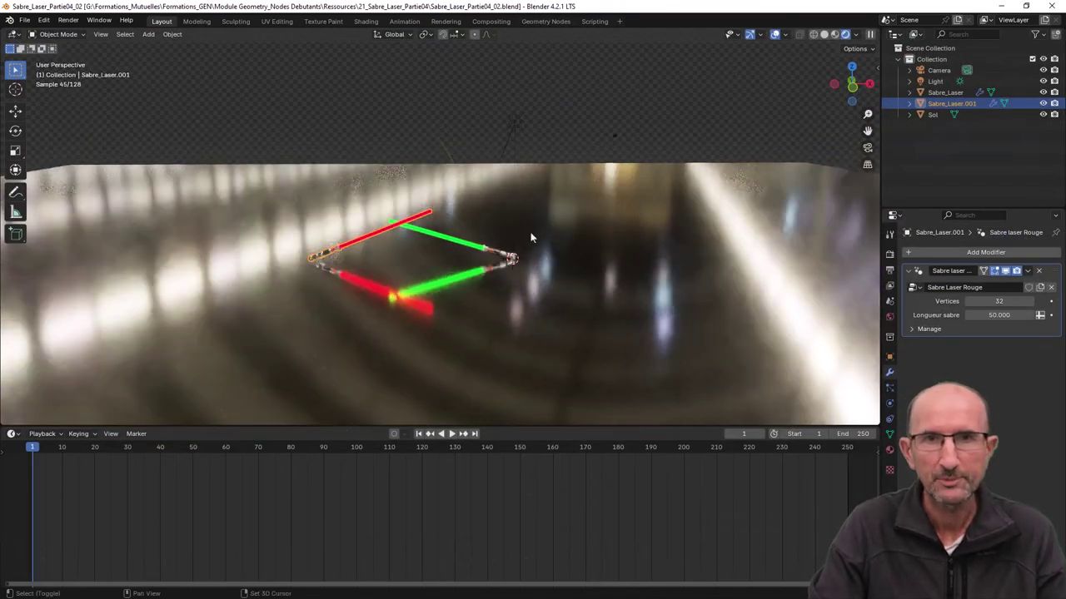
{"action": "scroll", "coordinate": [536, 211], "scroll_direction": "up", "scroll_amount": 4}
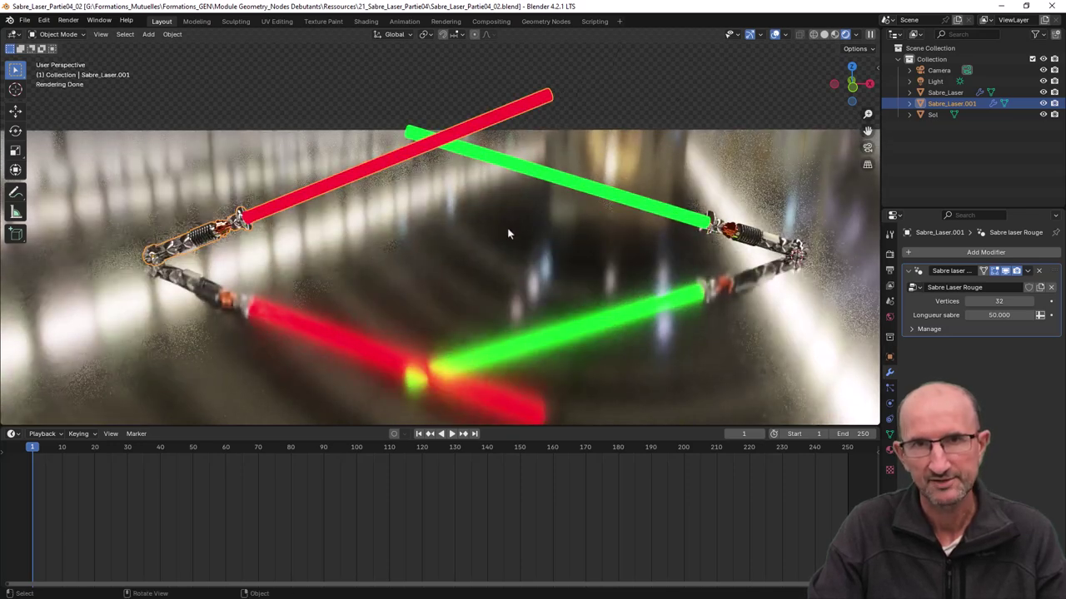
{"action": "middle_click_drag", "start_coordinate": [502, 232], "coordinate": [510, 233]}
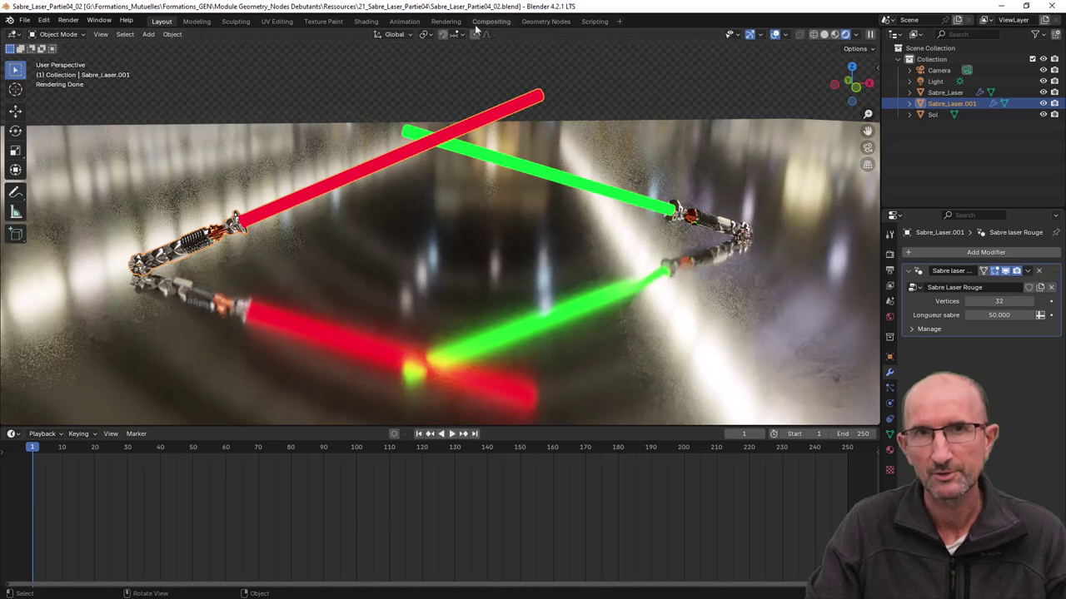
{"action": "left_click", "coordinate": [546, 21]}
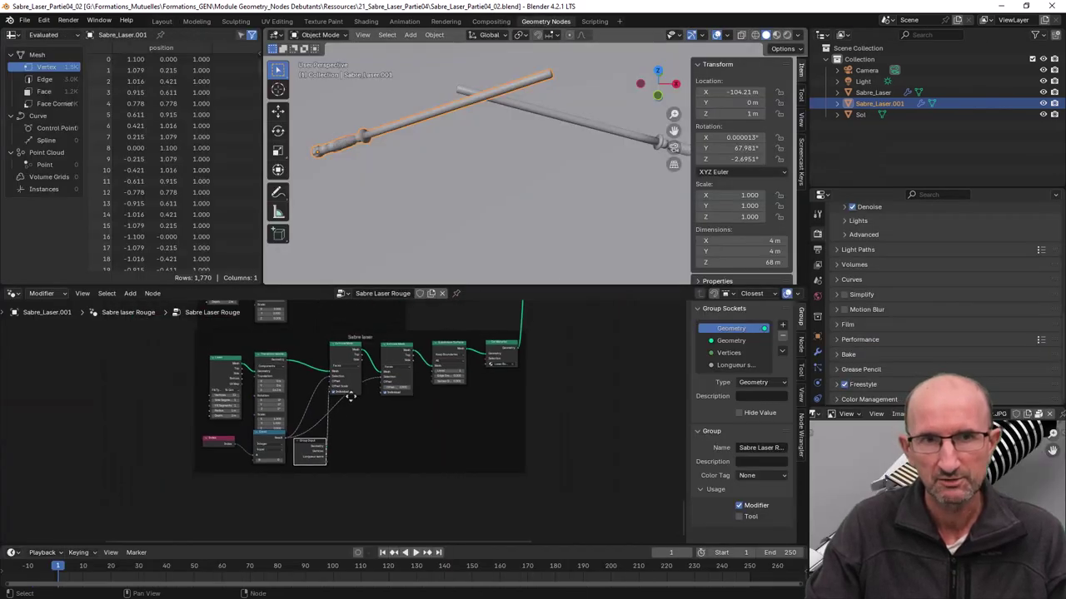
Step: Survey the saber node tree, then orbit over the reopened grassy terrain
{"action": "scroll", "coordinate": [466, 349], "scroll_direction": "down", "scroll_amount": 3}
{"action": "scroll", "coordinate": [425, 350], "scroll_direction": "down", "scroll_amount": 2}
{"action": "scroll", "coordinate": [402, 351], "scroll_direction": "down", "scroll_amount": 2}
{"action": "scroll", "coordinate": [405, 452], "scroll_direction": "up", "scroll_amount": 4}
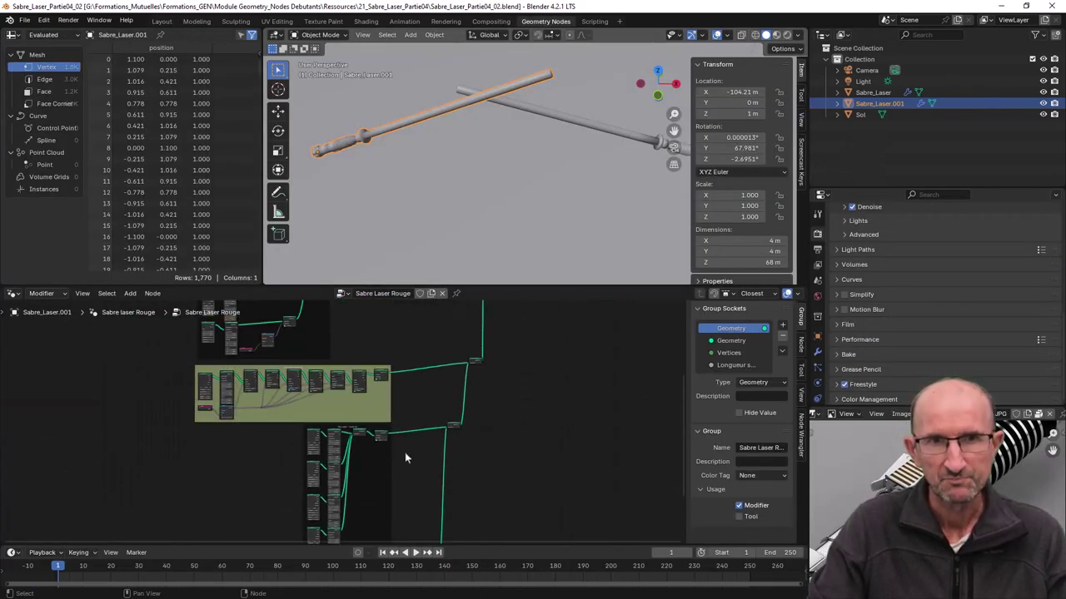
{"action": "scroll", "coordinate": [391, 467], "scroll_direction": "down", "scroll_amount": 1}
{"action": "scroll", "coordinate": [393, 441], "scroll_direction": "up", "scroll_amount": 1}
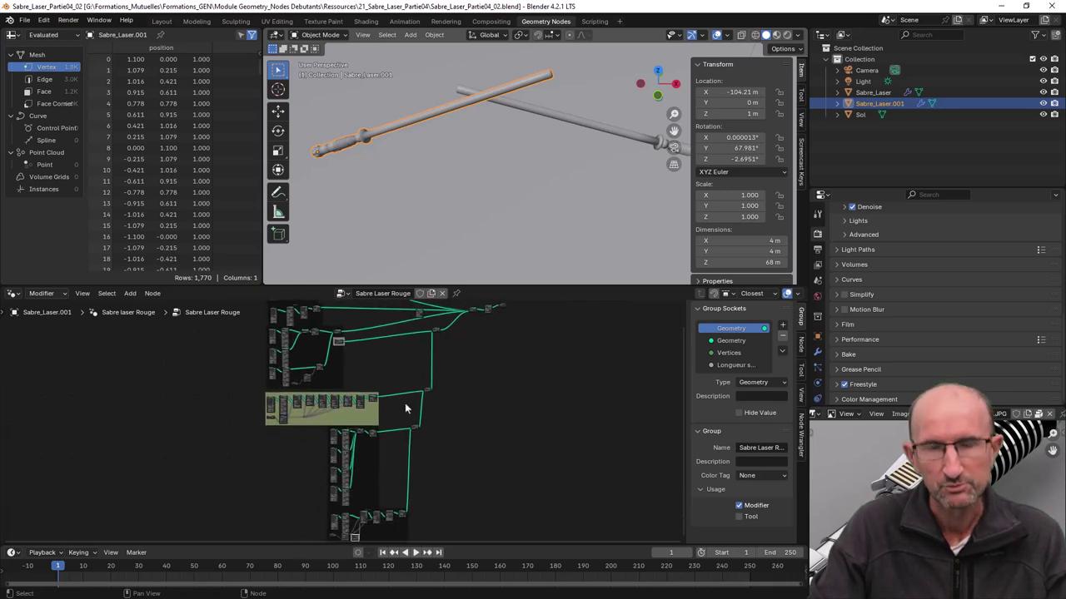
{"action": "scroll", "coordinate": [404, 405], "scroll_direction": "up", "scroll_amount": 1}
{"action": "scroll", "coordinate": [401, 395], "scroll_direction": "up", "scroll_amount": 1}
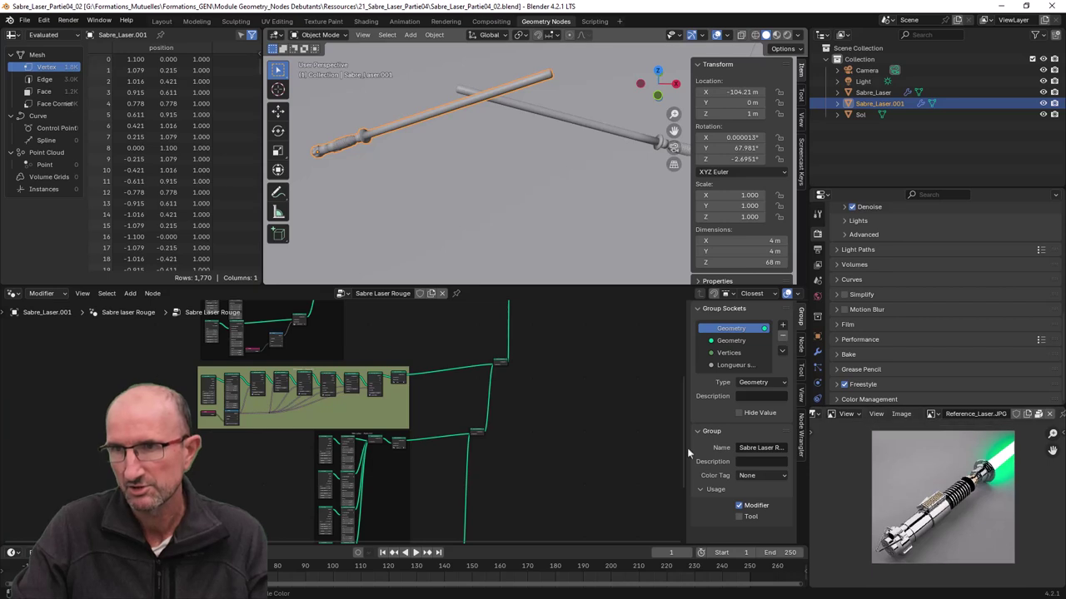
{"action": "scroll", "coordinate": [344, 421], "scroll_direction": "up", "scroll_amount": 2}
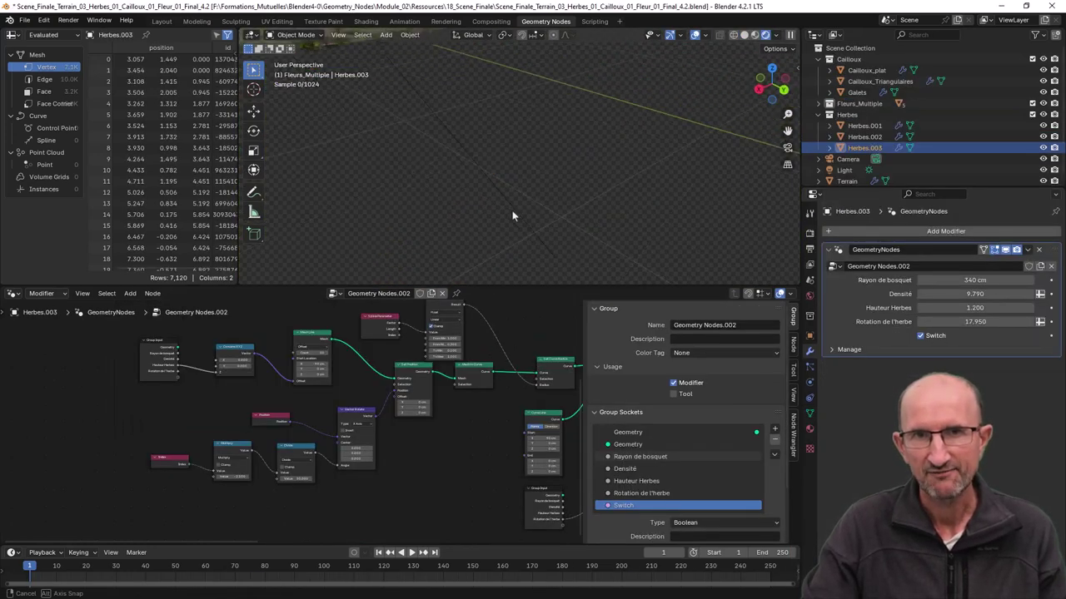
{"action": "mouse_move", "coordinate": [513, 215]}
{"action": "middle_mouse_down"}
{"action": "mouse_move", "coordinate": [565, 231]}
{"action": "mouse_move", "coordinate": [475, 241]}
{"action": "middle_mouse_up"}
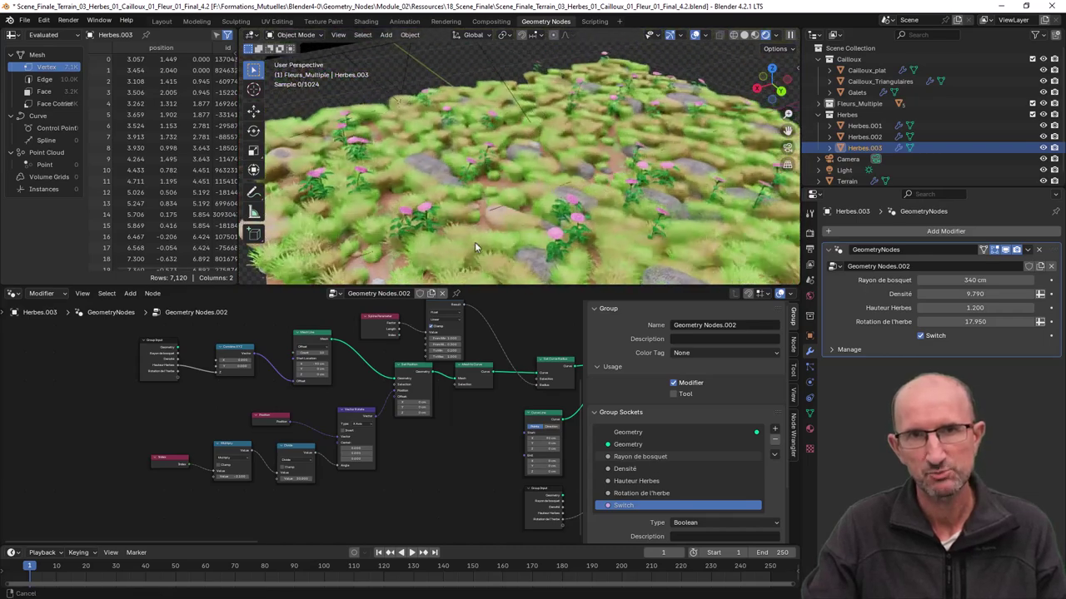
Step: Shrink the Terrain size from 308 cm to 126 cm
{"action": "scroll", "coordinate": [542, 155], "scroll_direction": "down", "scroll_amount": 5}
{"action": "scroll", "coordinate": [543, 155], "scroll_direction": "up", "scroll_amount": 5}
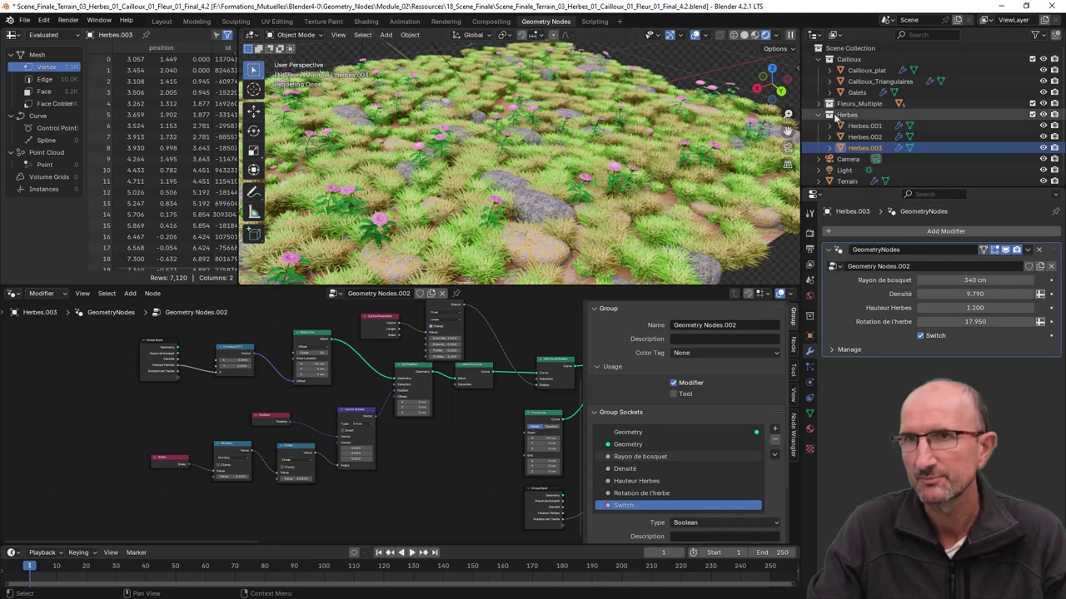
{"action": "scroll", "coordinate": [865, 87], "scroll_direction": "down", "scroll_amount": 1}
{"action": "left_click", "coordinate": [857, 175]}
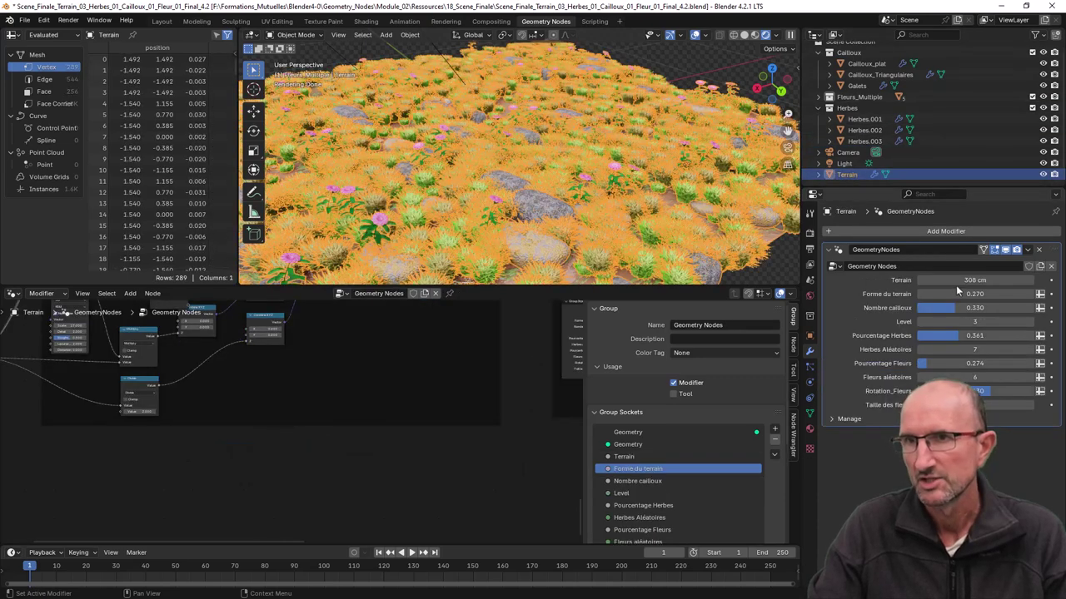
{"action": "left_click_drag", "start_coordinate": [944, 280], "coordinate": [883, 279]}
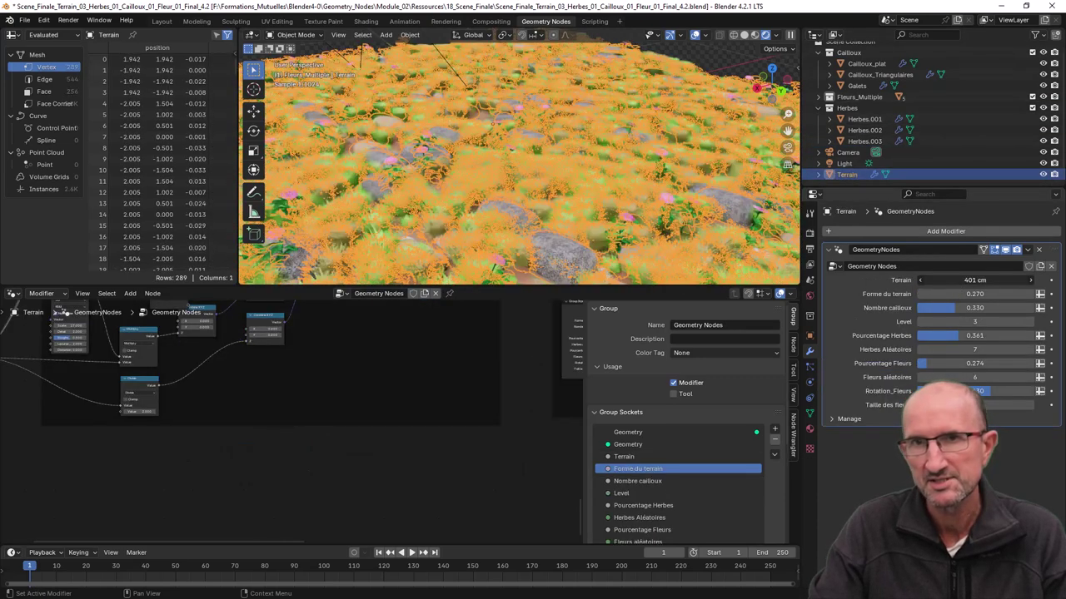
{"action": "left_click", "coordinate": [579, 155]}
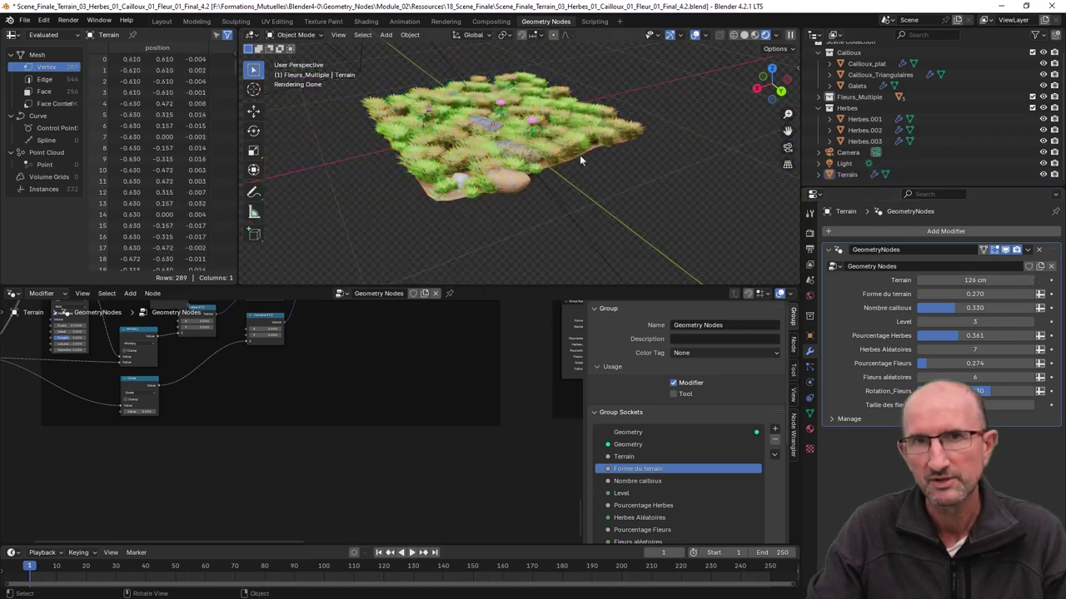
Step: Raise the terrain's Nombre cailloux to 0.373
{"action": "scroll", "coordinate": [577, 153], "scroll_direction": "up", "scroll_amount": 5}
{"action": "scroll", "coordinate": [577, 153], "scroll_direction": "up", "scroll_amount": 3}
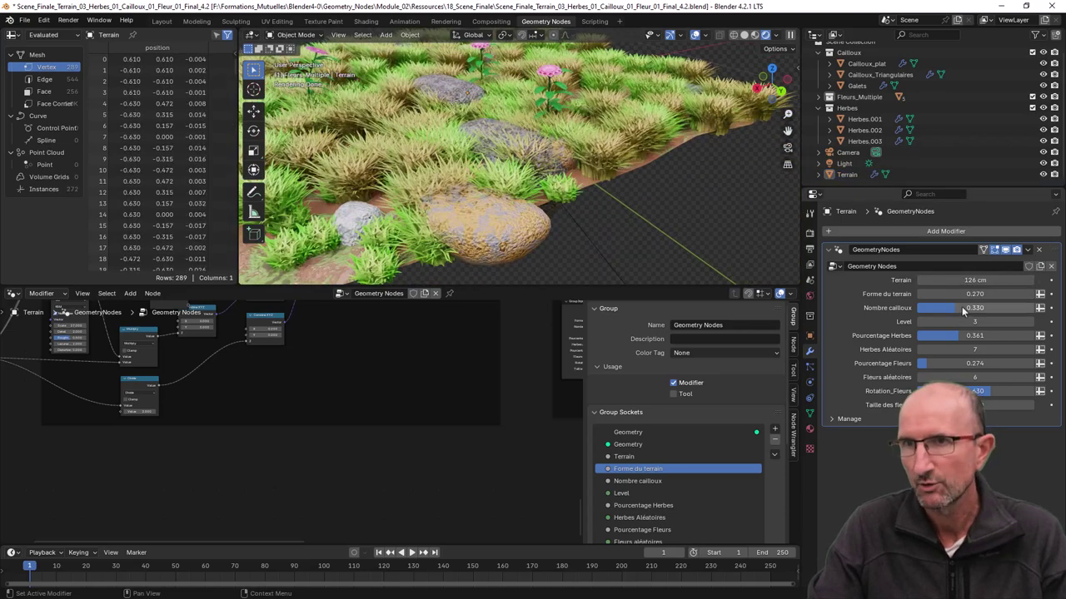
{"action": "mouse_move", "coordinate": [945, 308]}
{"action": "left_mouse_down"}
{"action": "mouse_move", "coordinate": [931, 308]}
{"action": "mouse_move", "coordinate": [957, 335]}
{"action": "left_mouse_up"}
{"action": "scroll", "coordinate": [541, 158], "scroll_direction": "down", "scroll_amount": 5}
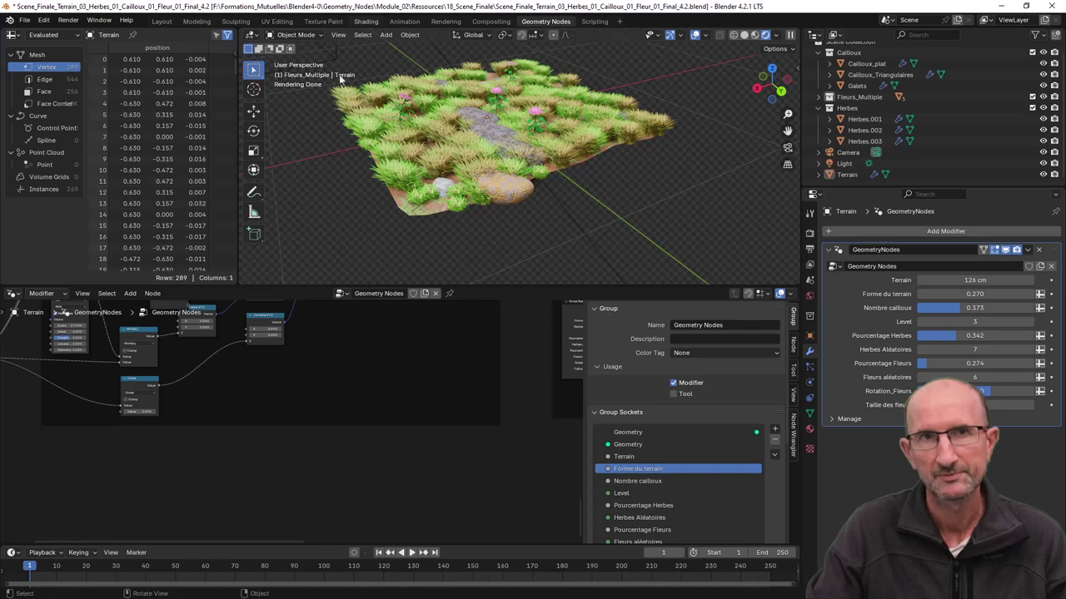
{"action": "left_click", "coordinate": [365, 21]}
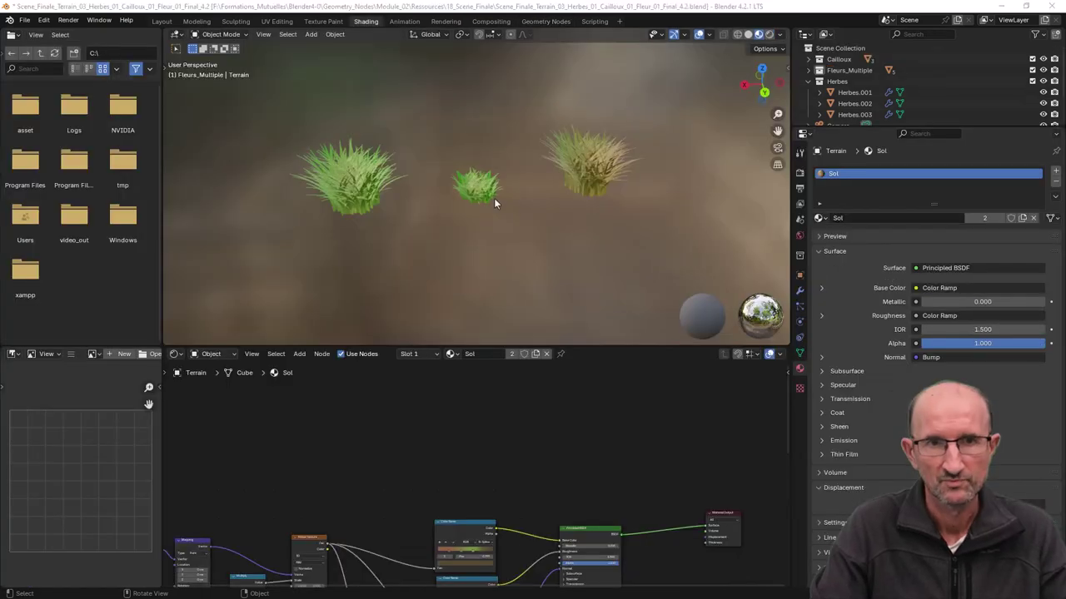
Step: Select the left grass clump and frame its material nodes, then return to Layout
{"action": "left_click", "coordinate": [359, 192]}
{"action": "key", "text": "Home"}
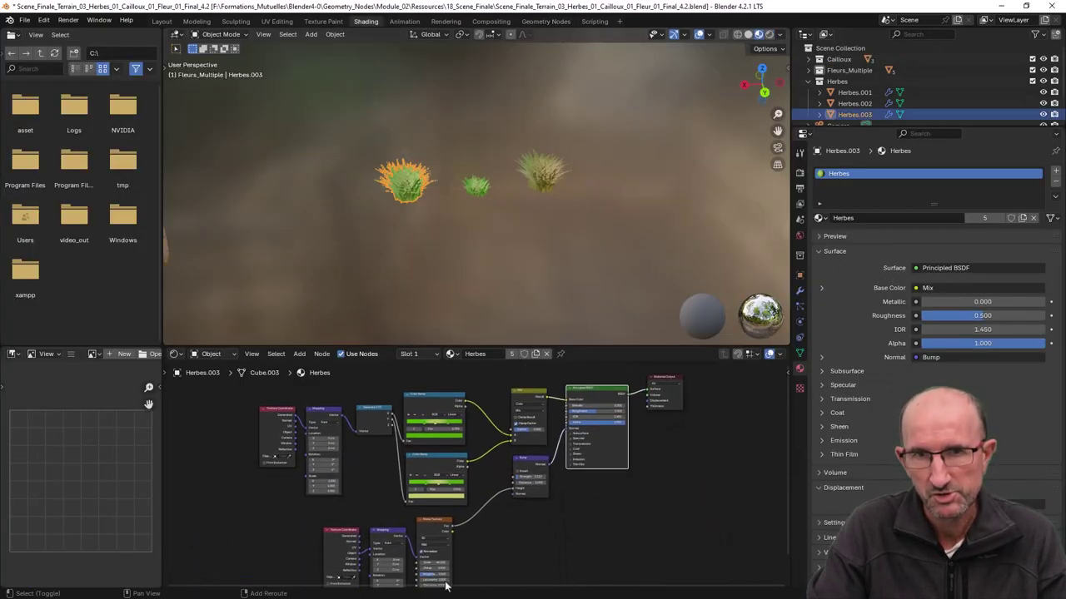
{"action": "scroll", "coordinate": [457, 583], "scroll_direction": "down", "scroll_amount": 2}
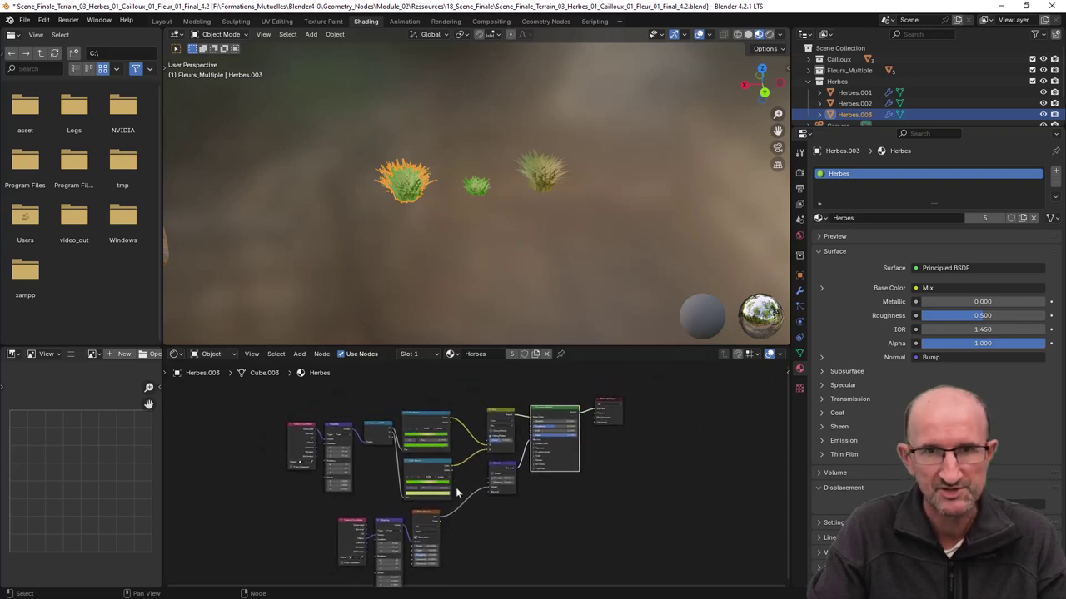
{"action": "scroll", "coordinate": [457, 493], "scroll_direction": "up", "scroll_amount": 2}
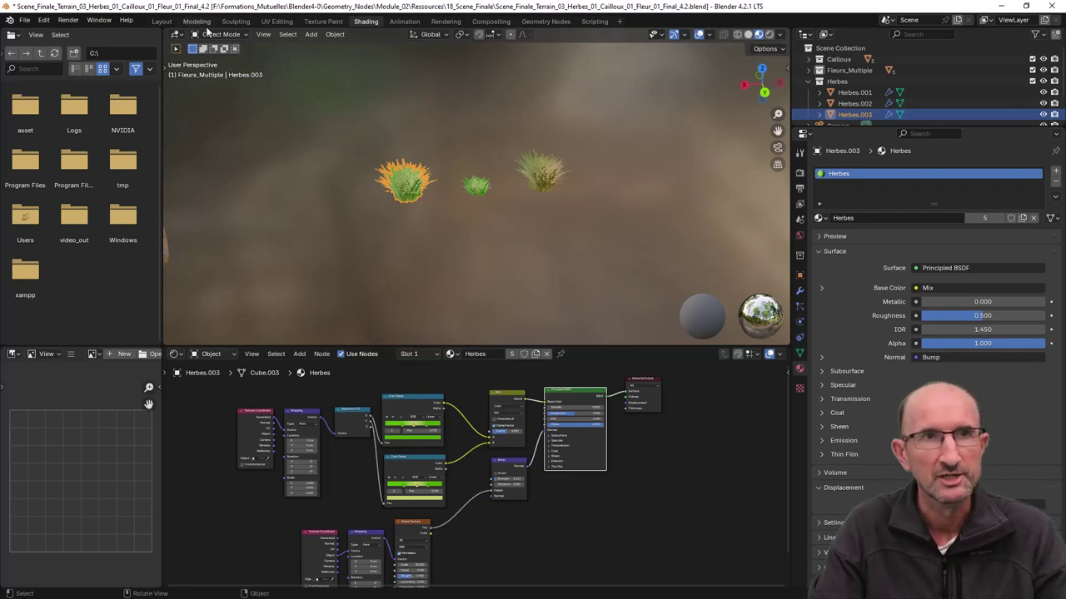
{"action": "left_click", "coordinate": [167, 22]}
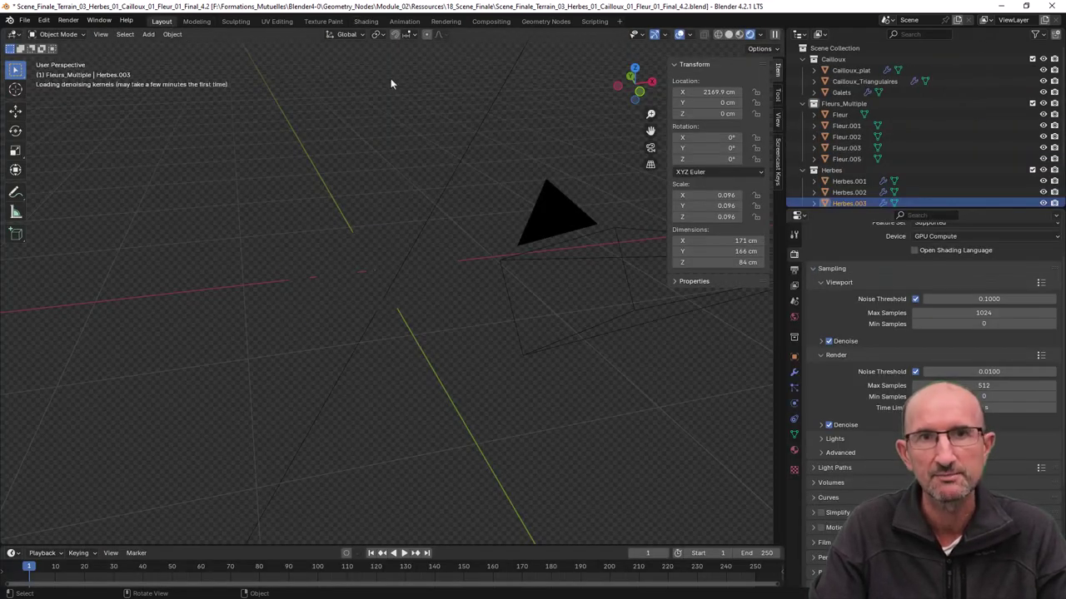
Step: Zoom the view in on the grass patch
{"action": "mouse_move", "coordinate": [403, 297]}
{"action": "middle_mouse_down", "text": "ctrl"}
{"action": "mouse_move", "coordinate": [450, 271]}
{"action": "mouse_move", "coordinate": [446, 292]}
{"action": "middle_mouse_up", "text": "ctrl"}
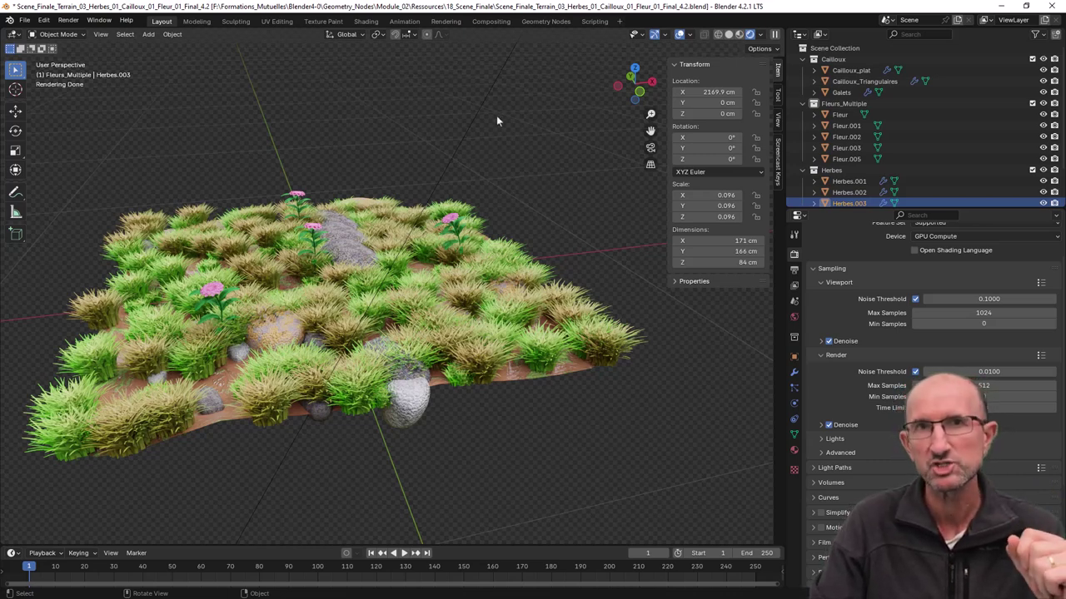
Step: Show the Herbes.003 grass's Herbes material: a Principled BSDF with Roughness 0.500 and IOR 1.450
{"action": "left_click", "coordinate": [546, 21]}
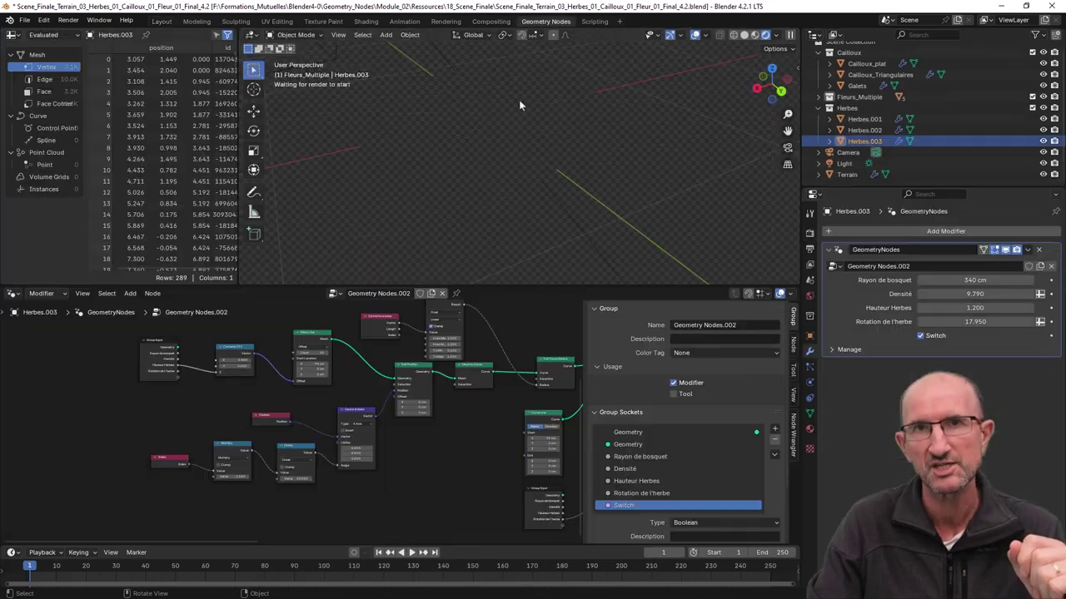
{"action": "middle_click_drag", "start_coordinate": [466, 366], "coordinate": [432, 391]}
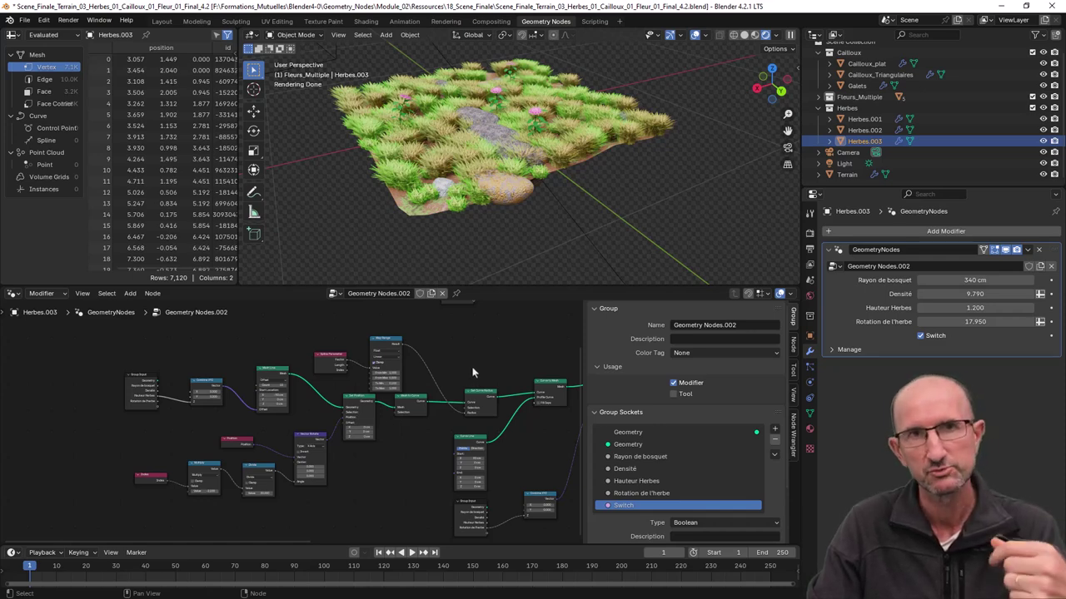
{"action": "left_click", "coordinate": [367, 22]}
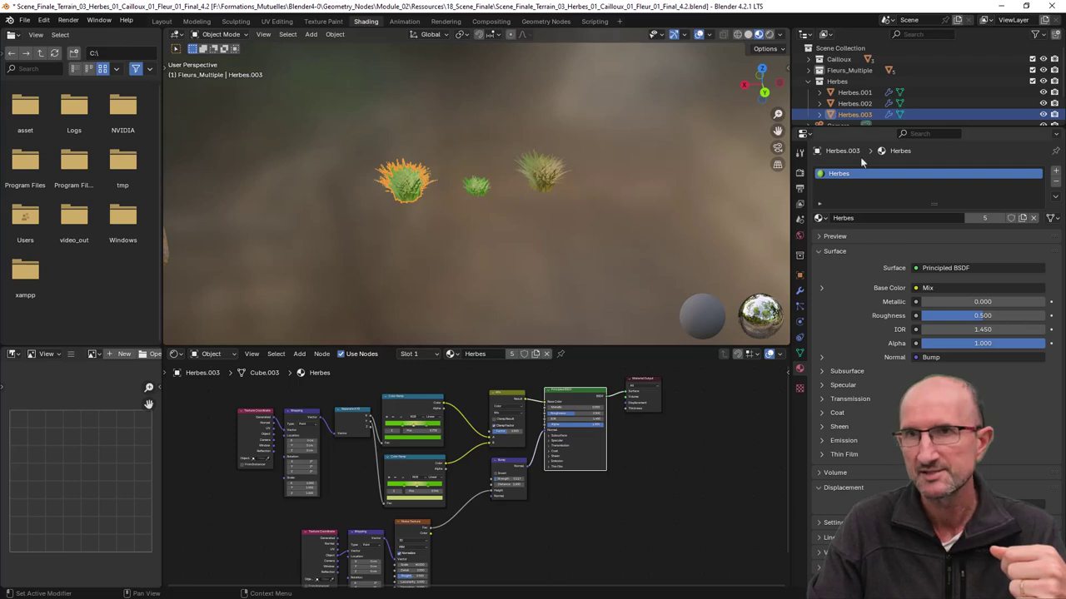
Step: Select the Terrain object and frame it in the viewport
{"action": "left_click", "coordinate": [836, 114]}
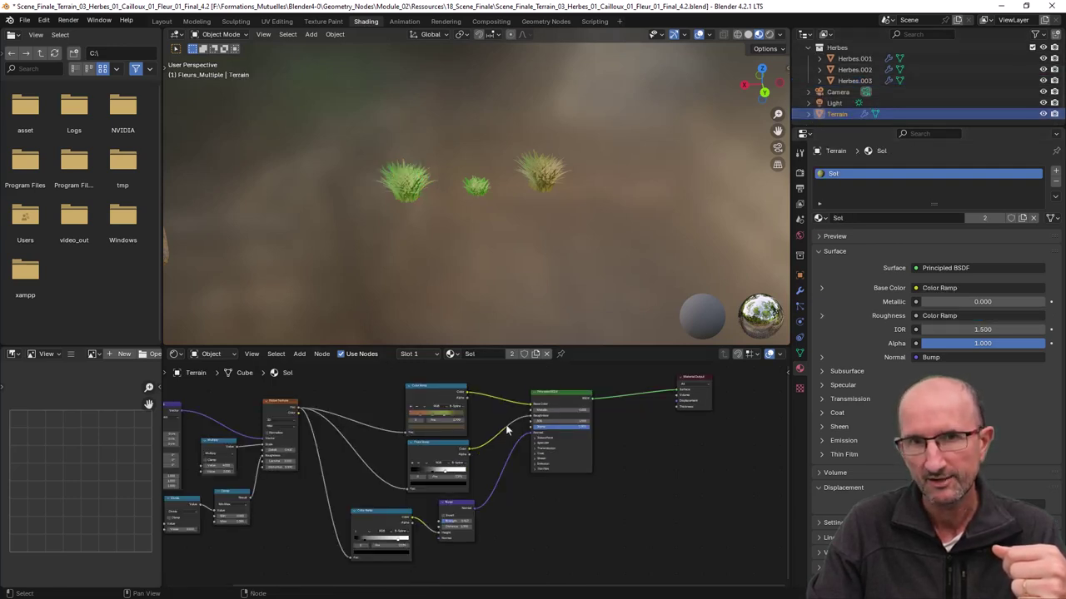
{"action": "key", "text": "Home"}
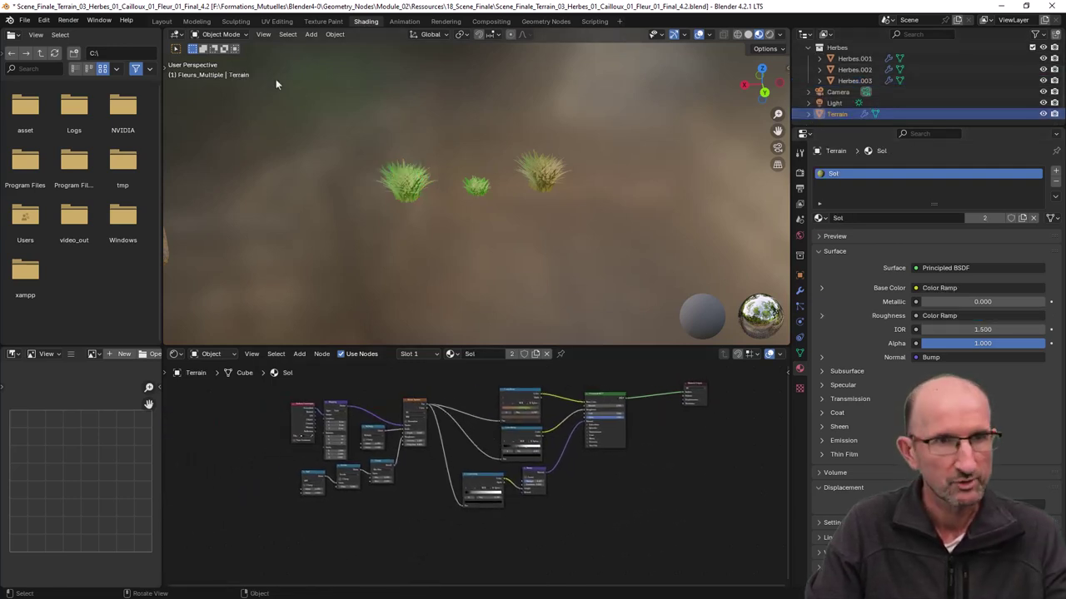
{"action": "left_click", "coordinate": [263, 35]}
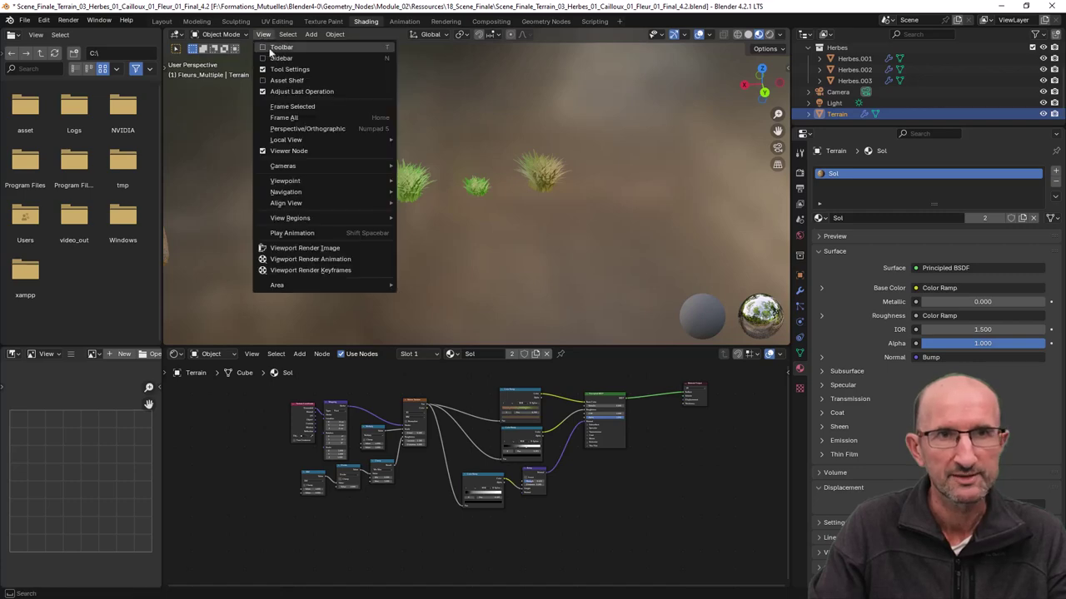
{"action": "left_click", "coordinate": [290, 106]}
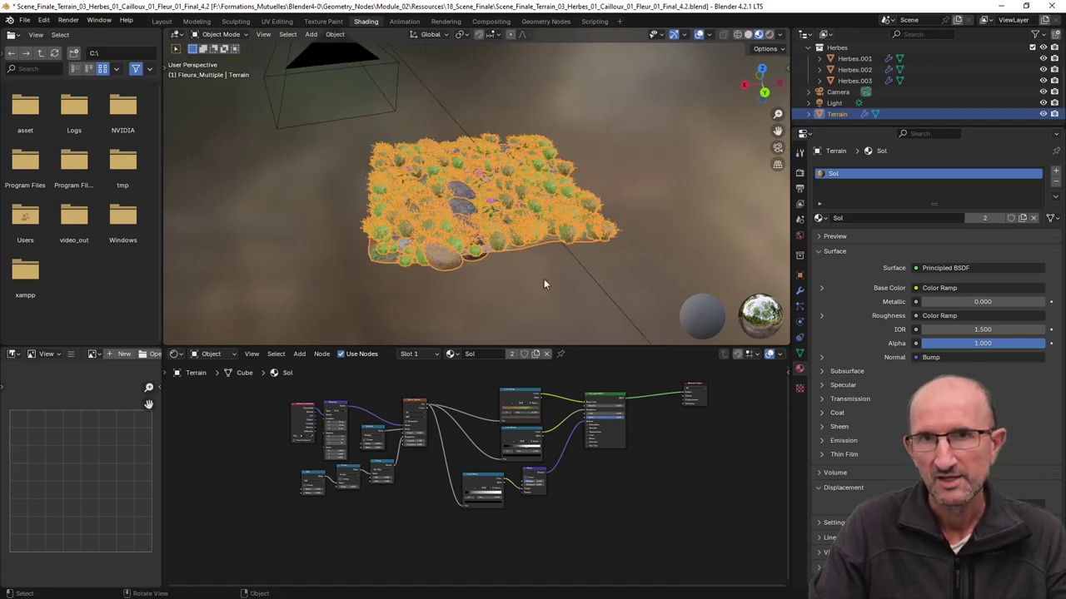
Step: Disable the Terrain's GeometryNodes modifier in the viewport, leaving the plain Sol-textured cube
{"action": "middle_click_drag", "start_coordinate": [554, 261], "coordinate": [570, 249]}
{"action": "scroll", "coordinate": [575, 251], "scroll_direction": "up", "scroll_amount": 5}
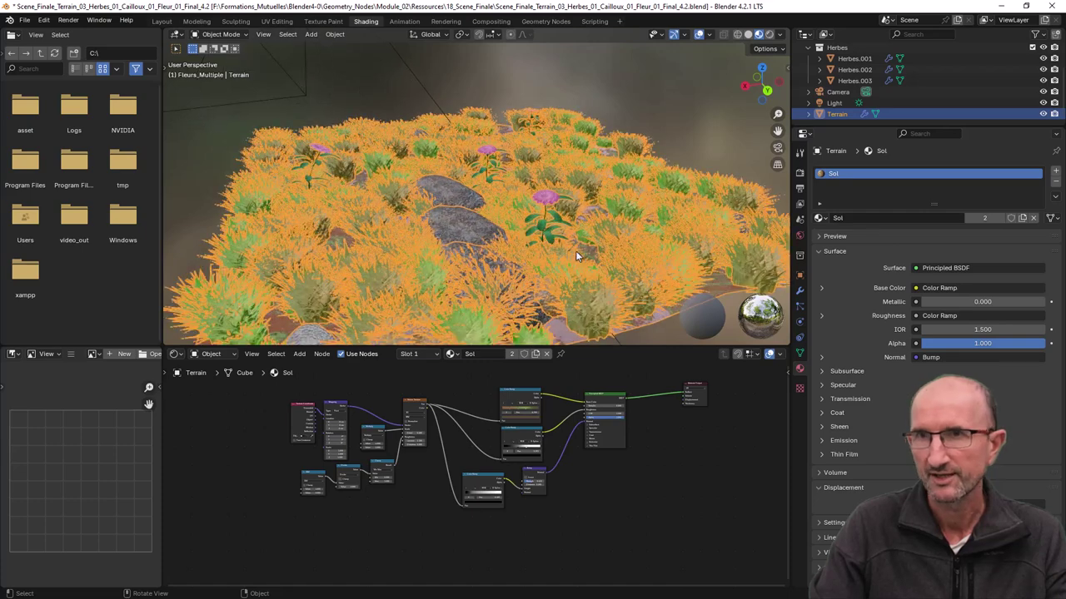
{"action": "scroll", "coordinate": [564, 284], "scroll_direction": "down", "scroll_amount": 3}
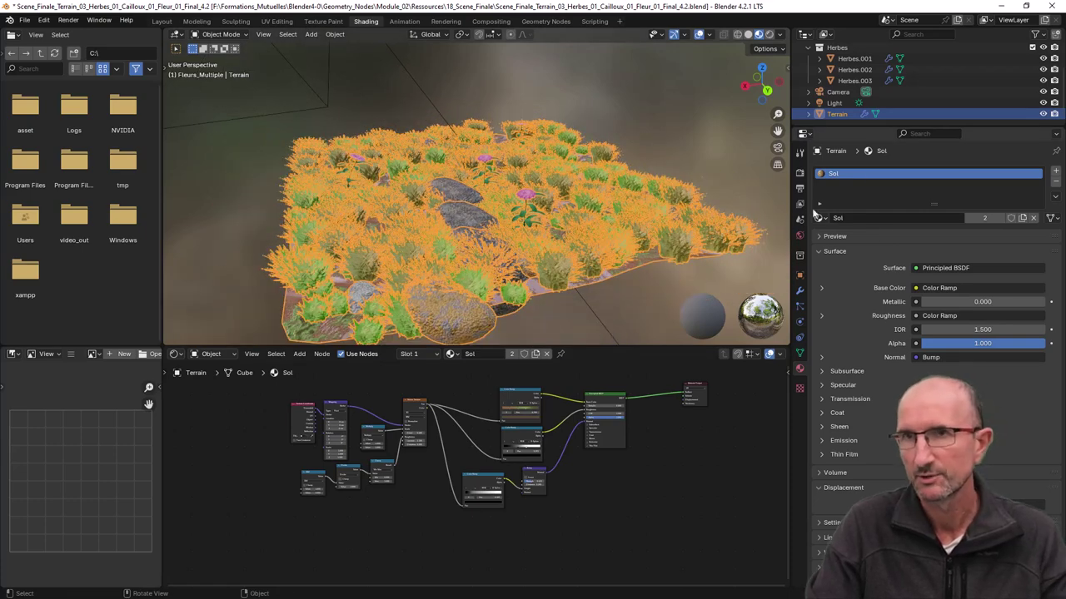
{"action": "left_click", "coordinate": [800, 292]}
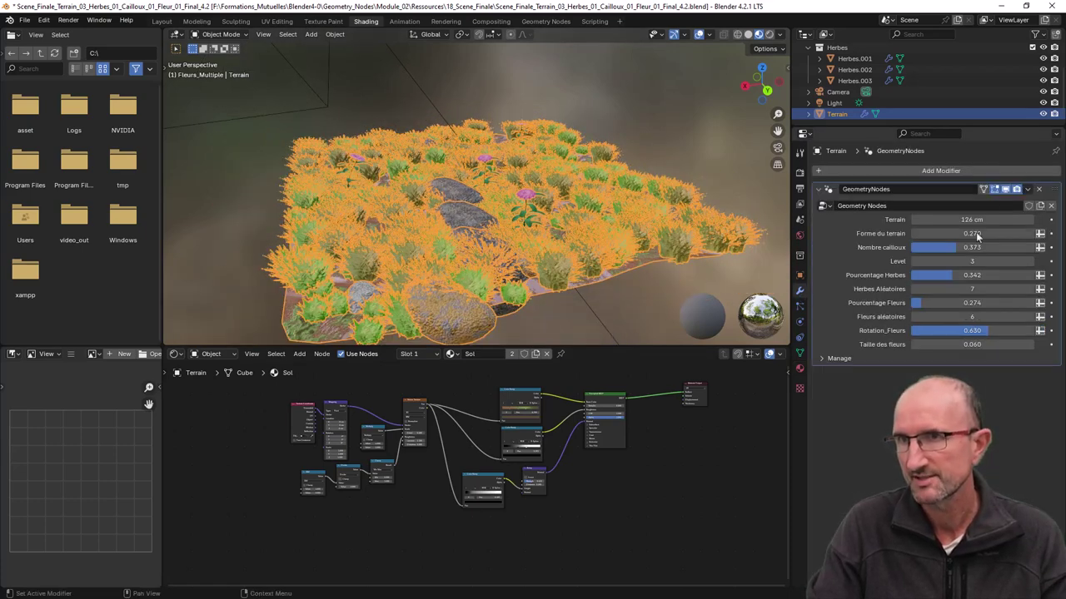
{"action": "left_click", "coordinate": [1005, 189]}
Step: Orbit around the bare soil-and-moss cube, then return to the Layout workspace
{"action": "scroll", "coordinate": [529, 216], "scroll_direction": "down", "scroll_amount": 5}
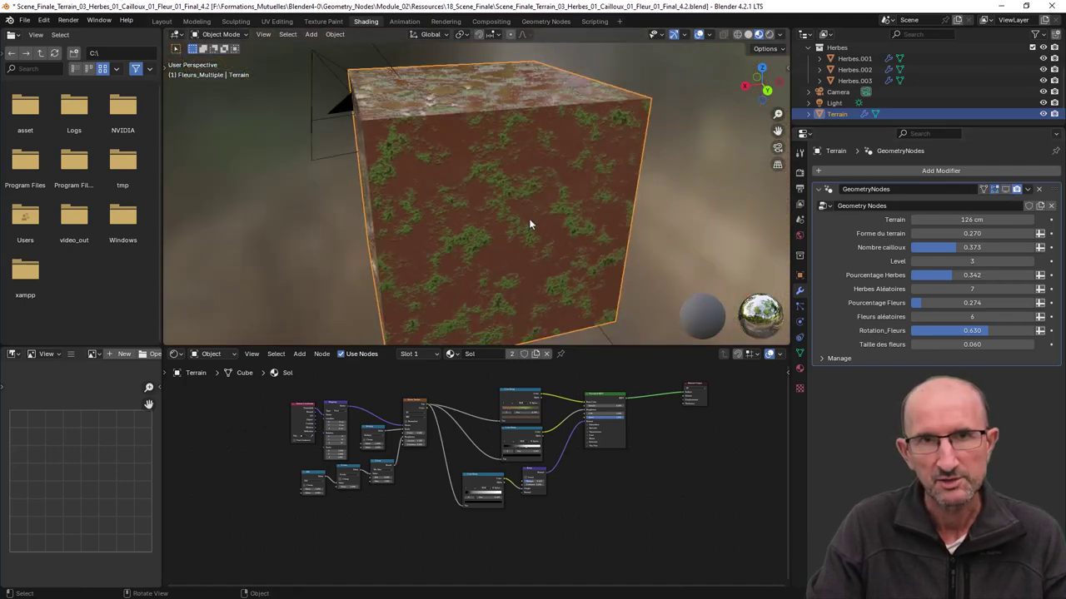
{"action": "mouse_move", "coordinate": [529, 218]}
{"action": "middle_mouse_down"}
{"action": "mouse_move", "coordinate": [551, 200]}
{"action": "mouse_move", "coordinate": [558, 231]}
{"action": "middle_mouse_up"}
{"action": "mouse_move", "coordinate": [514, 206]}
{"action": "middle_mouse_down"}
{"action": "mouse_move", "coordinate": [485, 192]}
{"action": "mouse_move", "coordinate": [507, 195]}
{"action": "middle_mouse_up"}
{"action": "scroll", "coordinate": [452, 443], "scroll_direction": "up", "scroll_amount": 2}
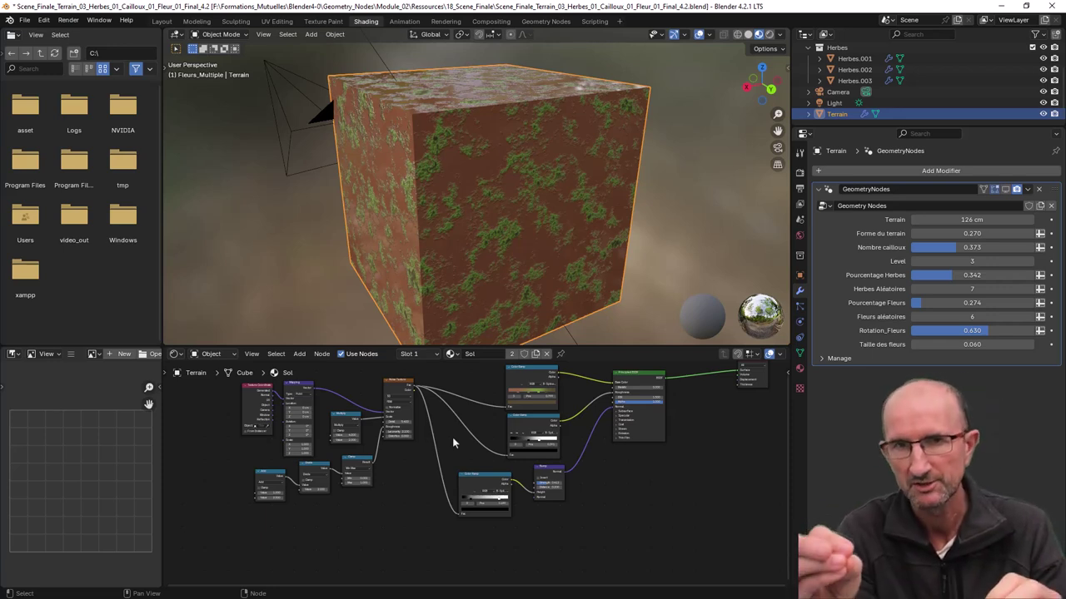
{"action": "middle_click_drag", "start_coordinate": [492, 249], "coordinate": [470, 254]}
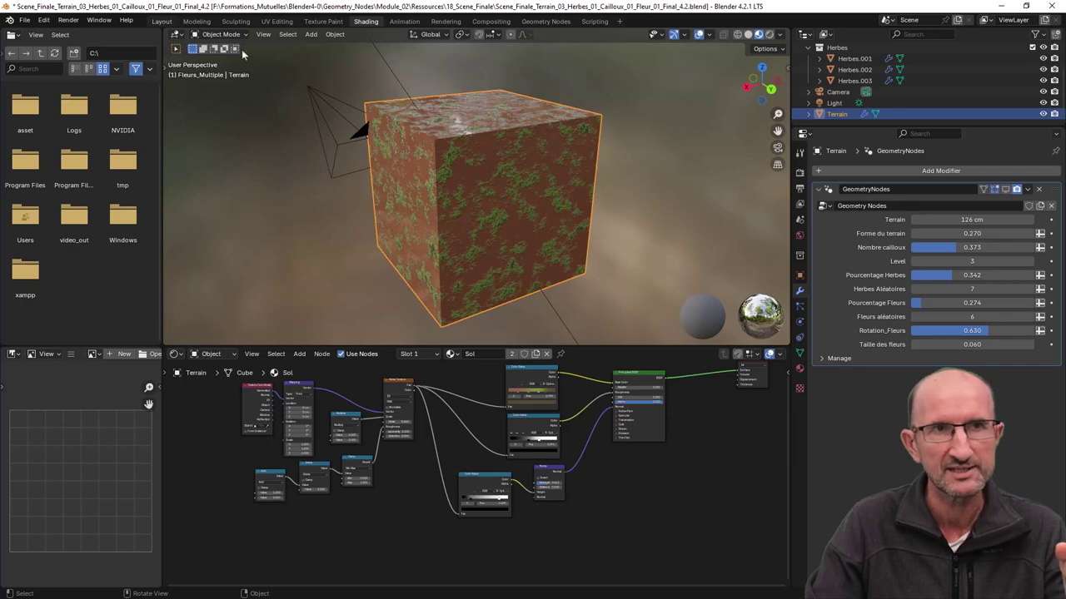
{"action": "left_click", "coordinate": [162, 21]}
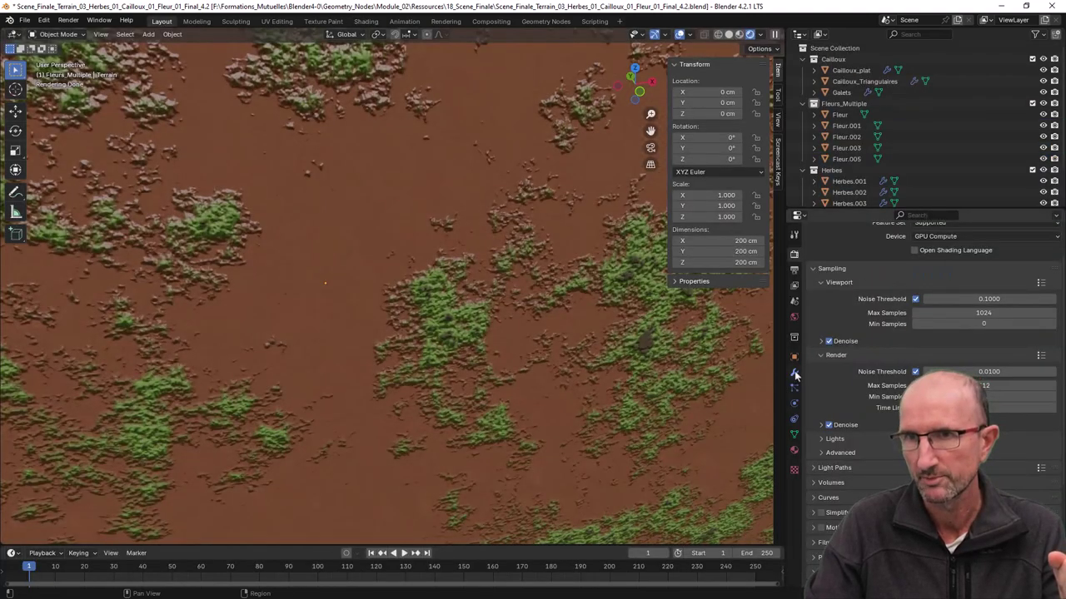
Step: Raise Herbes Aléatoires to reshuffle the grass and enlarge the Terrain from 126 cm to 320 cm
{"action": "left_click", "coordinate": [794, 372]}
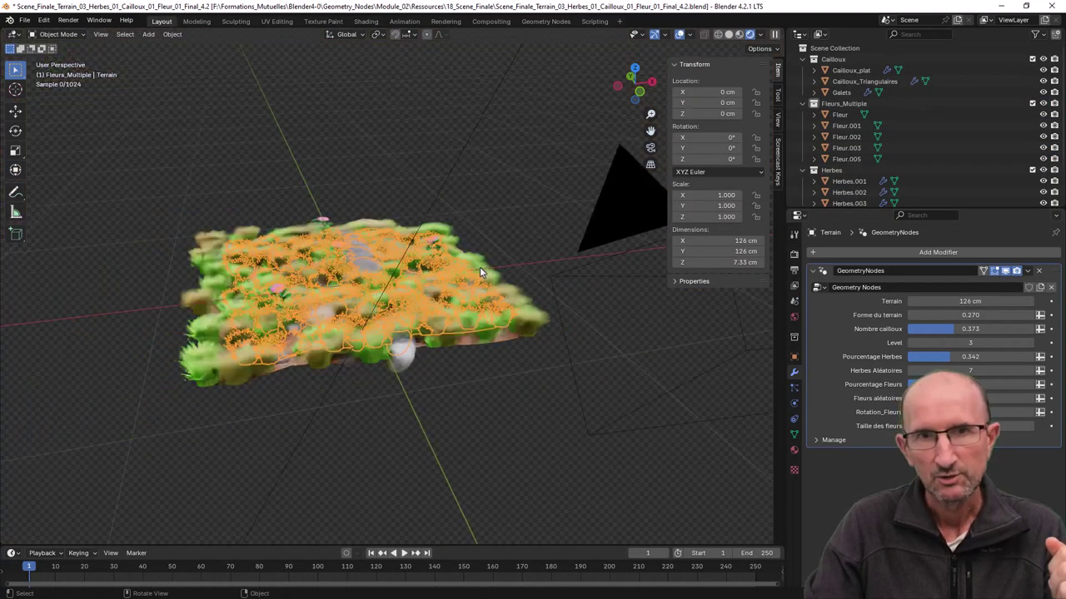
{"action": "middle_click_drag", "start_coordinate": [479, 267], "coordinate": [481, 295]}
{"action": "scroll", "coordinate": [658, 371], "scroll_direction": "up", "scroll_amount": 6}
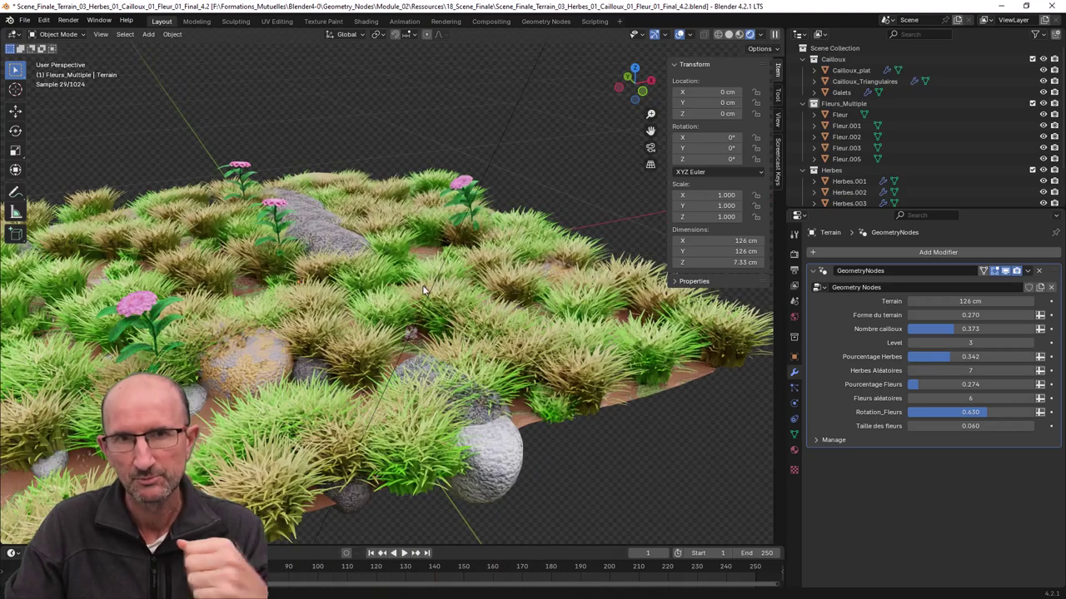
{"action": "mouse_move", "coordinate": [557, 323]}
{"action": "middle_mouse_down"}
{"action": "mouse_move", "coordinate": [414, 343]}
{"action": "mouse_move", "coordinate": [279, 195]}
{"action": "middle_mouse_up"}
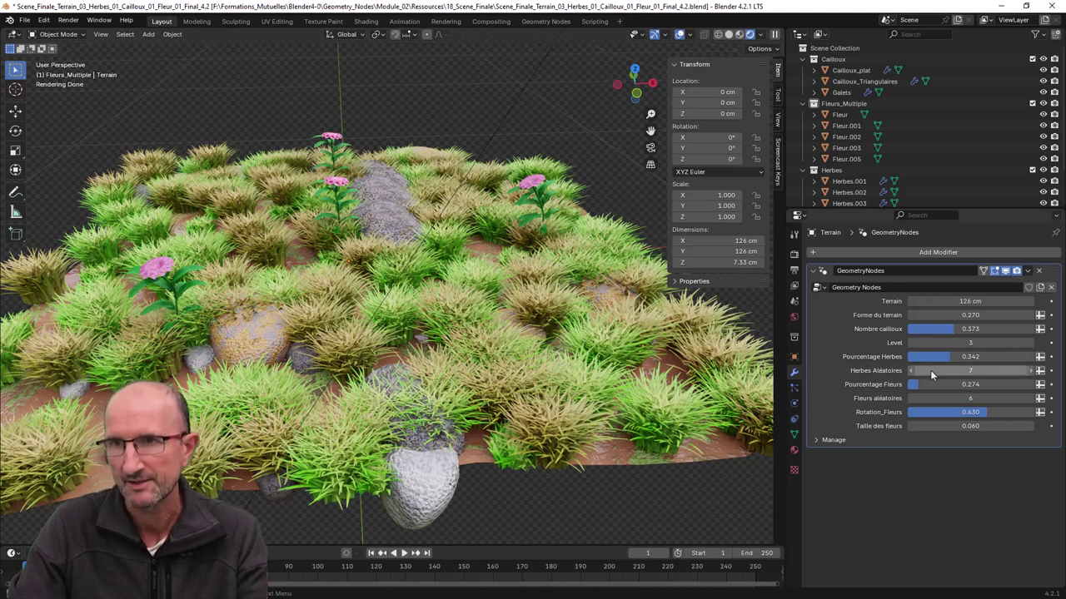
{"action": "mouse_move", "coordinate": [935, 373]}
{"action": "left_mouse_down"}
{"action": "mouse_move", "coordinate": [999, 372]}
{"action": "mouse_move", "coordinate": [939, 383]}
{"action": "mouse_move", "coordinate": [982, 384]}
{"action": "mouse_move", "coordinate": [932, 384]}
{"action": "mouse_move", "coordinate": [1008, 398]}
{"action": "mouse_move", "coordinate": [949, 415]}
{"action": "mouse_move", "coordinate": [971, 426]}
{"action": "mouse_move", "coordinate": [932, 426]}
{"action": "mouse_move", "coordinate": [949, 426]}
{"action": "left_mouse_up"}
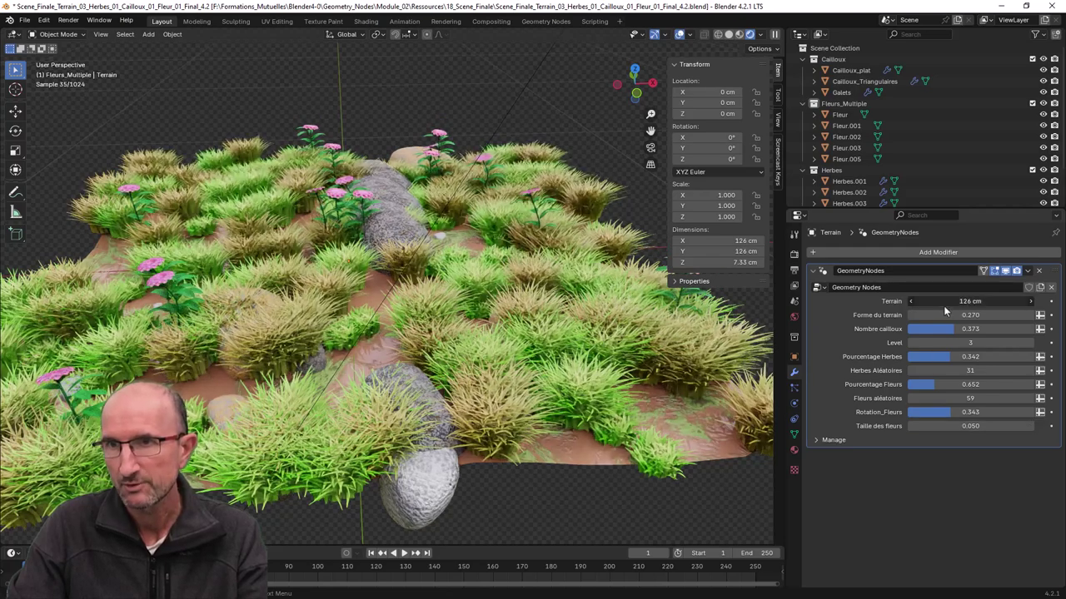
{"action": "left_click_drag", "start_coordinate": [944, 305], "coordinate": [1007, 305]}
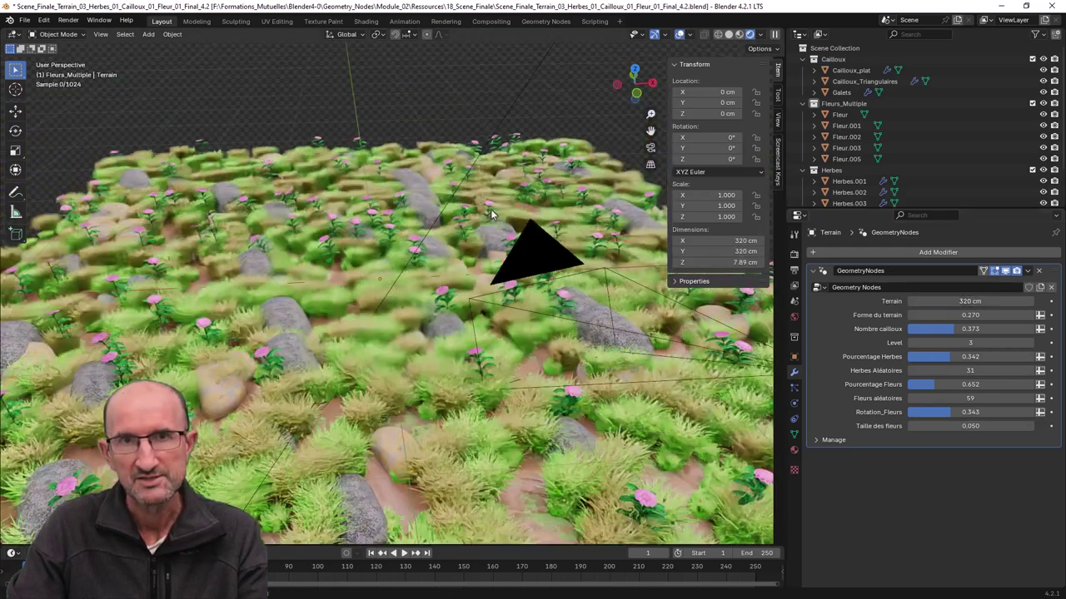
Step: View the larger terrain from another angle, select it and show its geometry node tree
{"action": "scroll", "coordinate": [490, 209], "scroll_direction": "down", "scroll_amount": 6}
{"action": "middle_click_drag", "start_coordinate": [414, 263], "coordinate": [564, 297]}
{"action": "scroll", "coordinate": [456, 284], "scroll_direction": "up", "scroll_amount": 3}
{"action": "scroll", "coordinate": [477, 287], "scroll_direction": "up", "scroll_amount": 2}
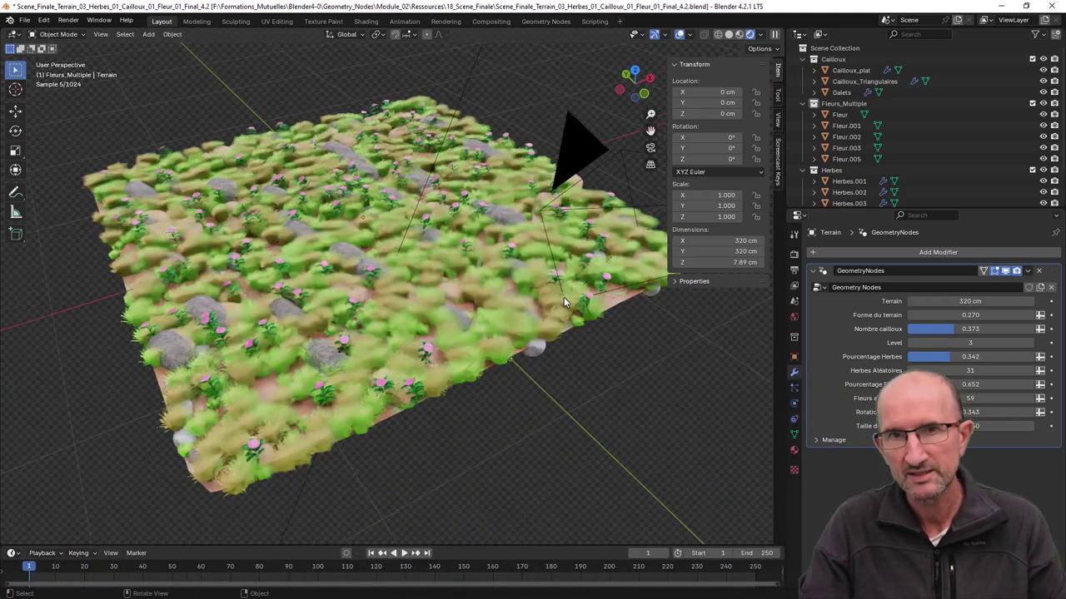
{"action": "left_click", "coordinate": [563, 297]}
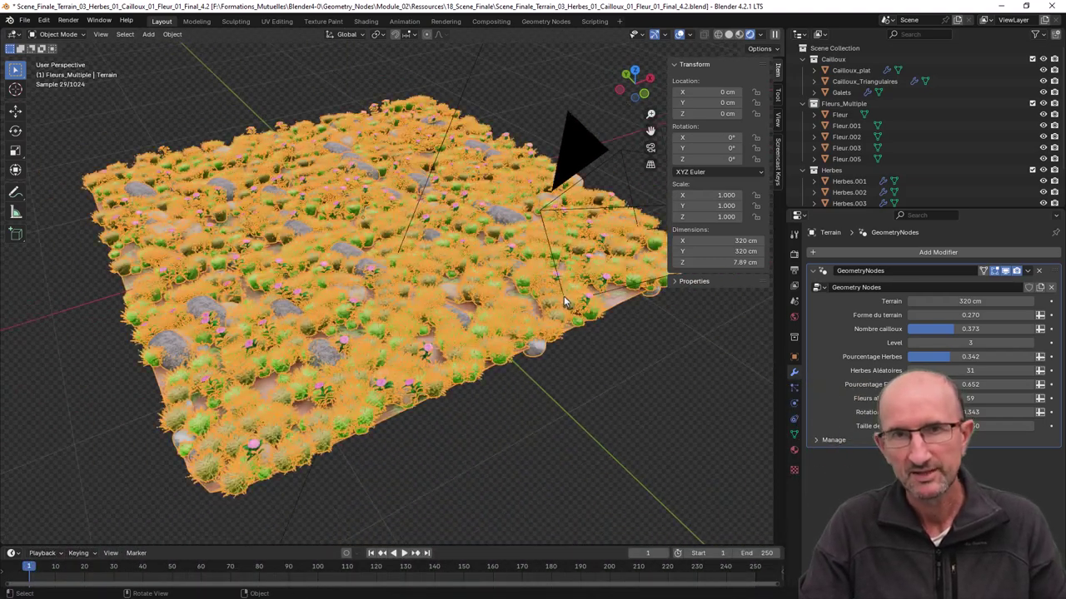
{"action": "left_click", "coordinate": [545, 21]}
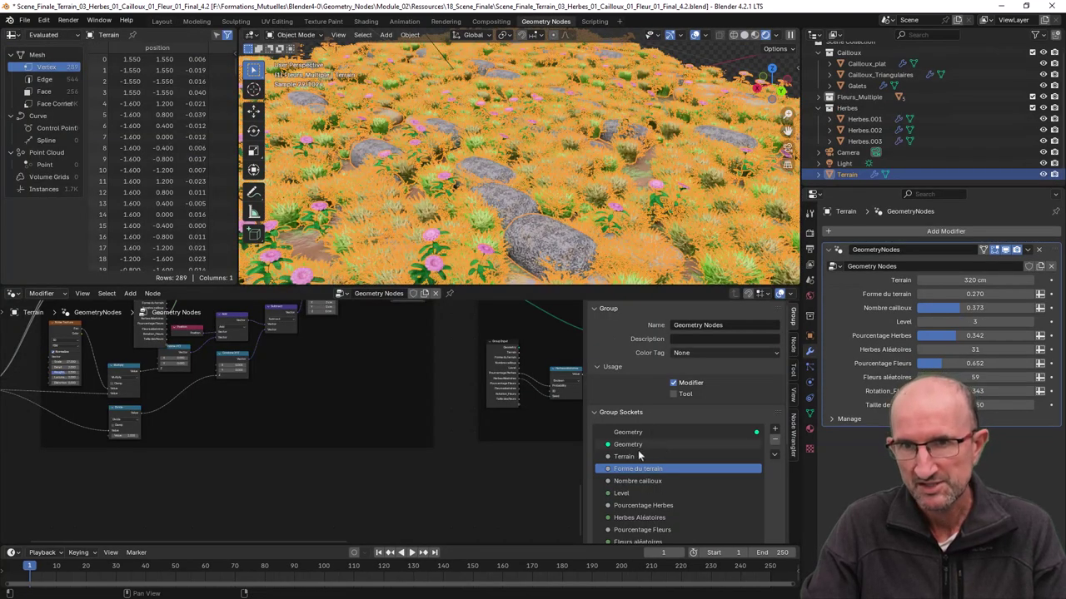
Step: Reveal the Terrain input's settings (Float distance, default 2.000, min 1.000, max 10.000), then fit and deselect
{"action": "scroll", "coordinate": [666, 433], "scroll_direction": "down", "scroll_amount": 3}
{"action": "scroll", "coordinate": [666, 441], "scroll_direction": "down", "scroll_amount": 2}
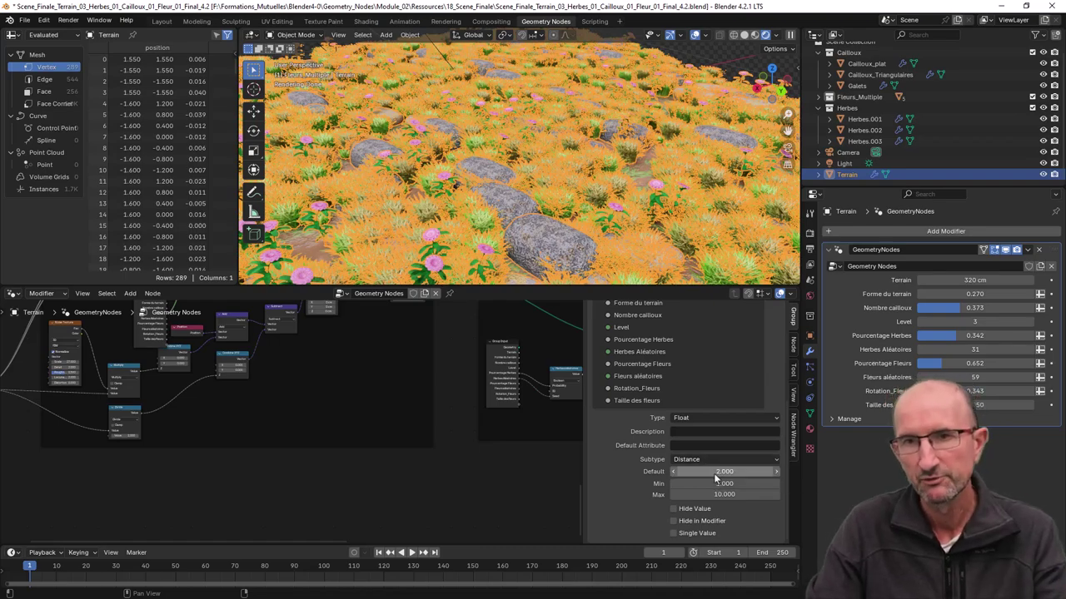
{"action": "middle_click_drag", "start_coordinate": [542, 180], "coordinate": [542, 183]}
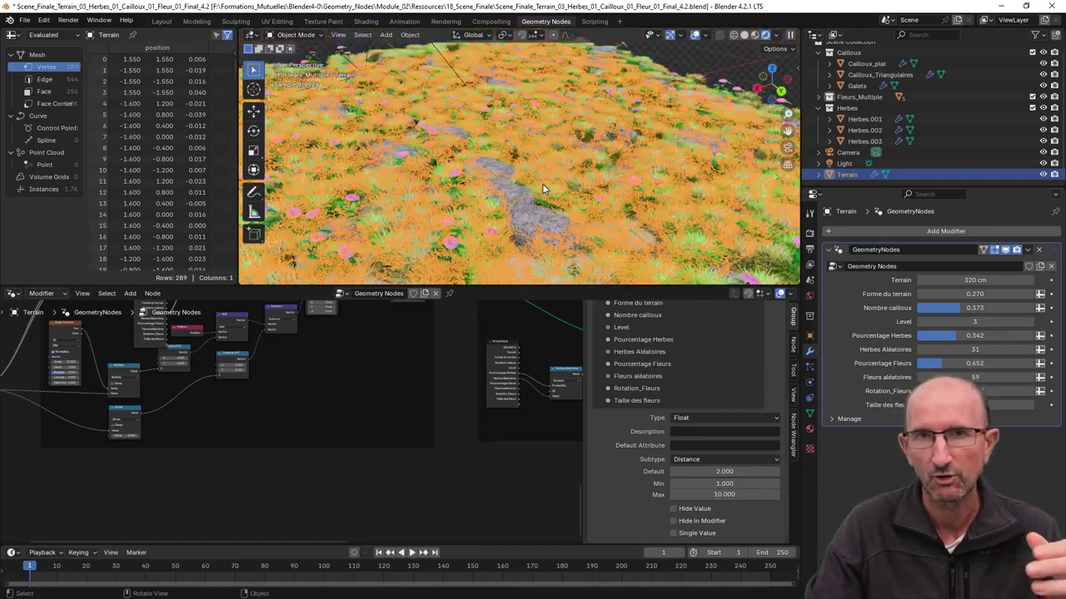
{"action": "key", "text": "KP_Decimal"}
{"action": "left_click", "coordinate": [671, 88]}
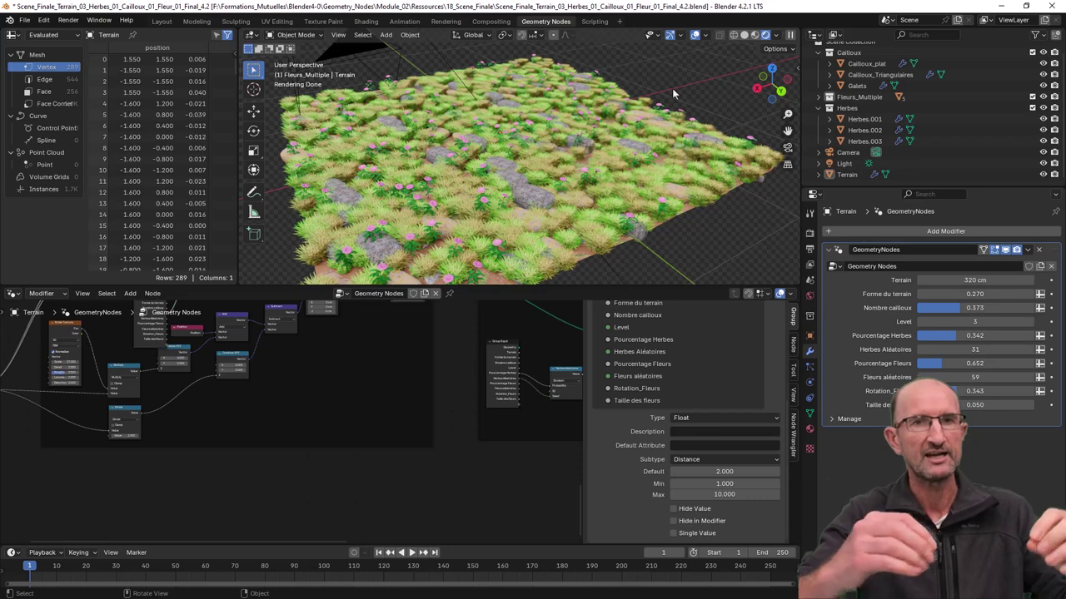